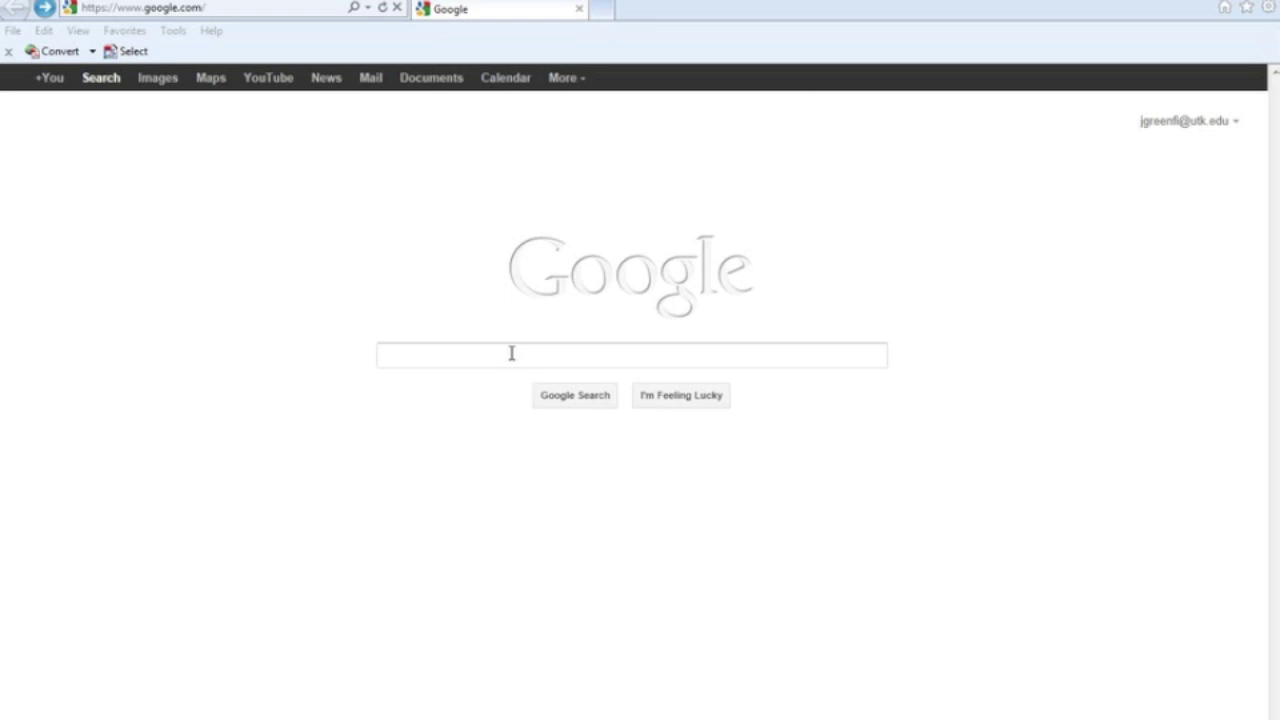
- Search Google for "Google Docs" and open the docs.google.com site from the results
left_click(495, 346)
left_click(497, 357)
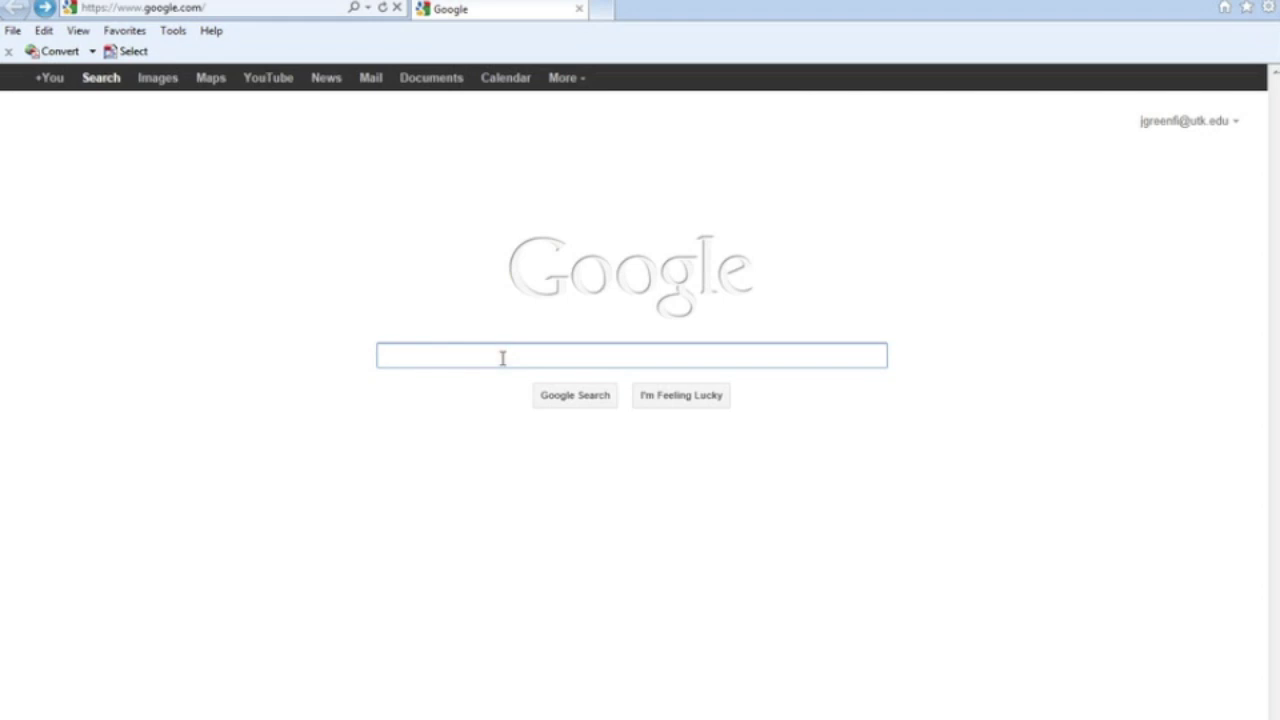
type("Google ")
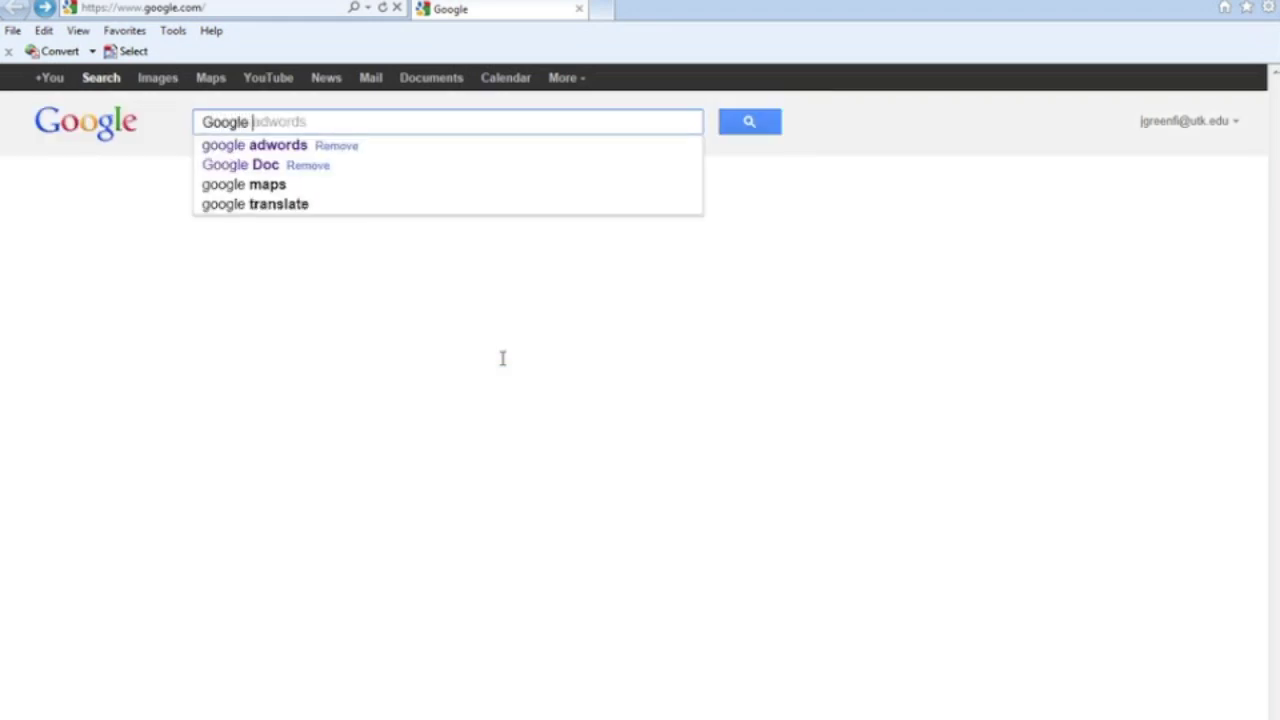
type("Docs")
key("Return")
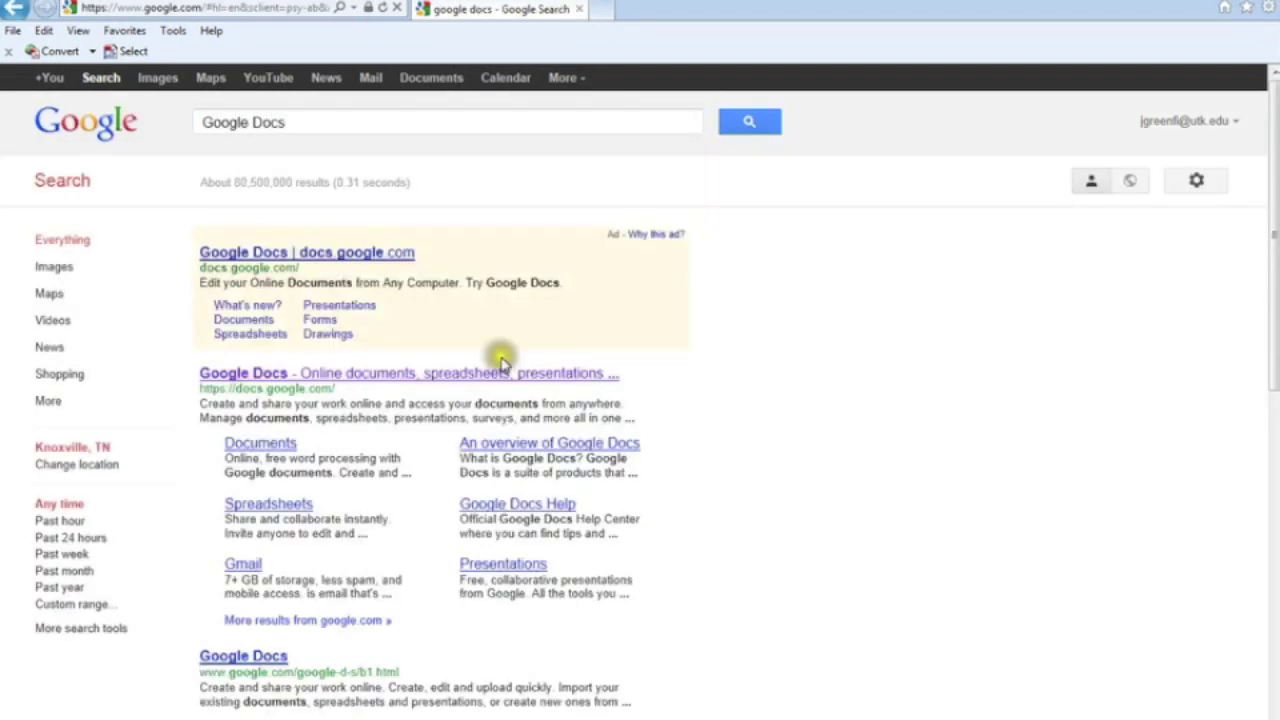
left_click(217, 376)
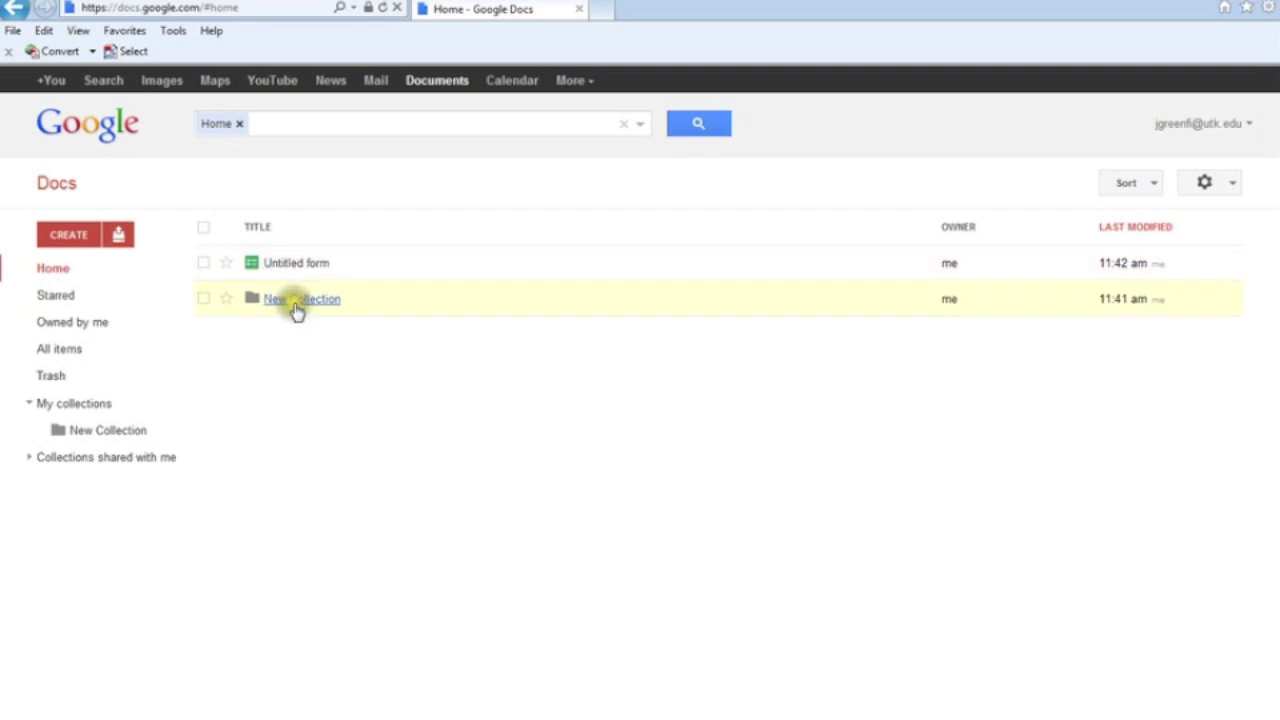
- Move the Untitled form and the New Collection folder to the trash
left_click(214, 264)
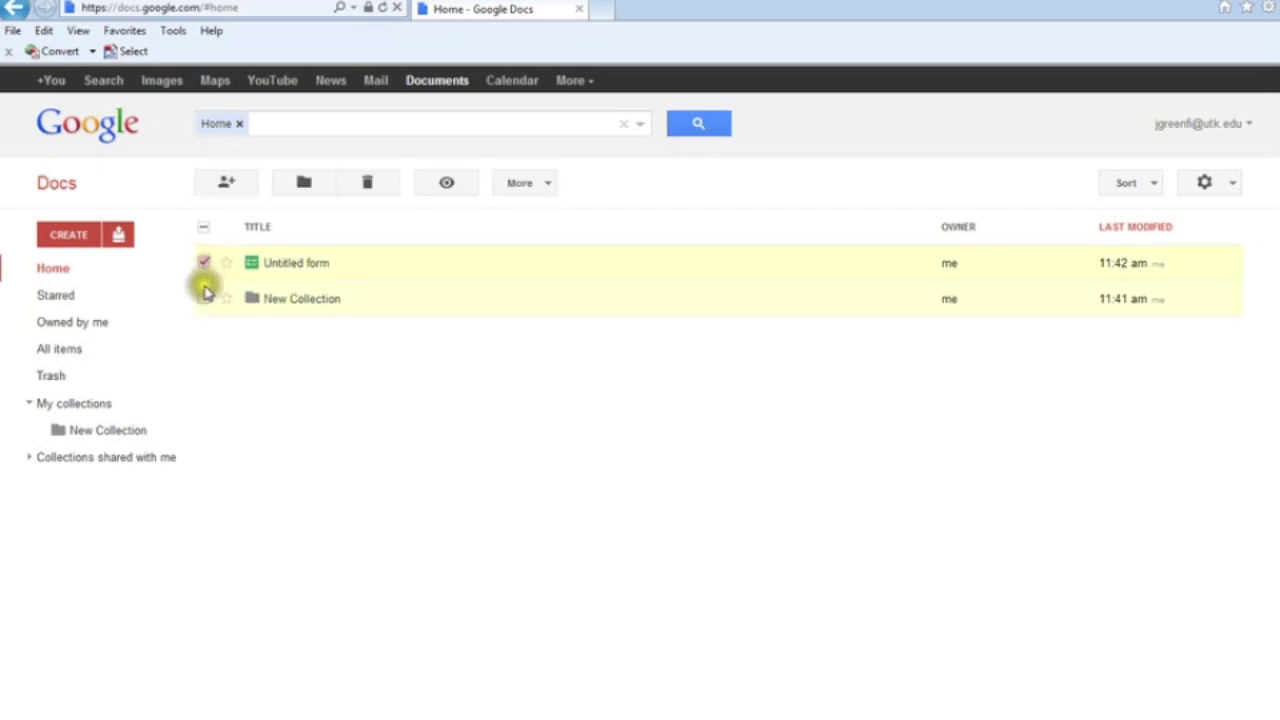
left_click(215, 294)
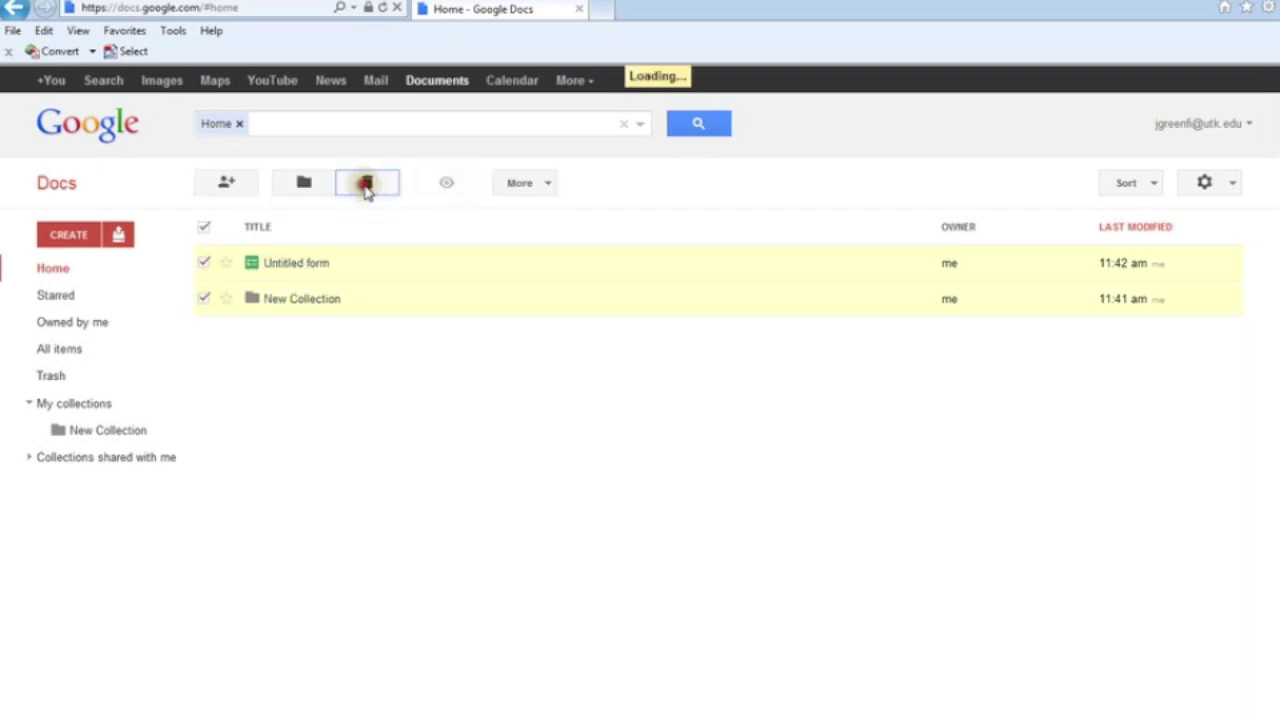
left_click(367, 186)
left_click(402, 456)
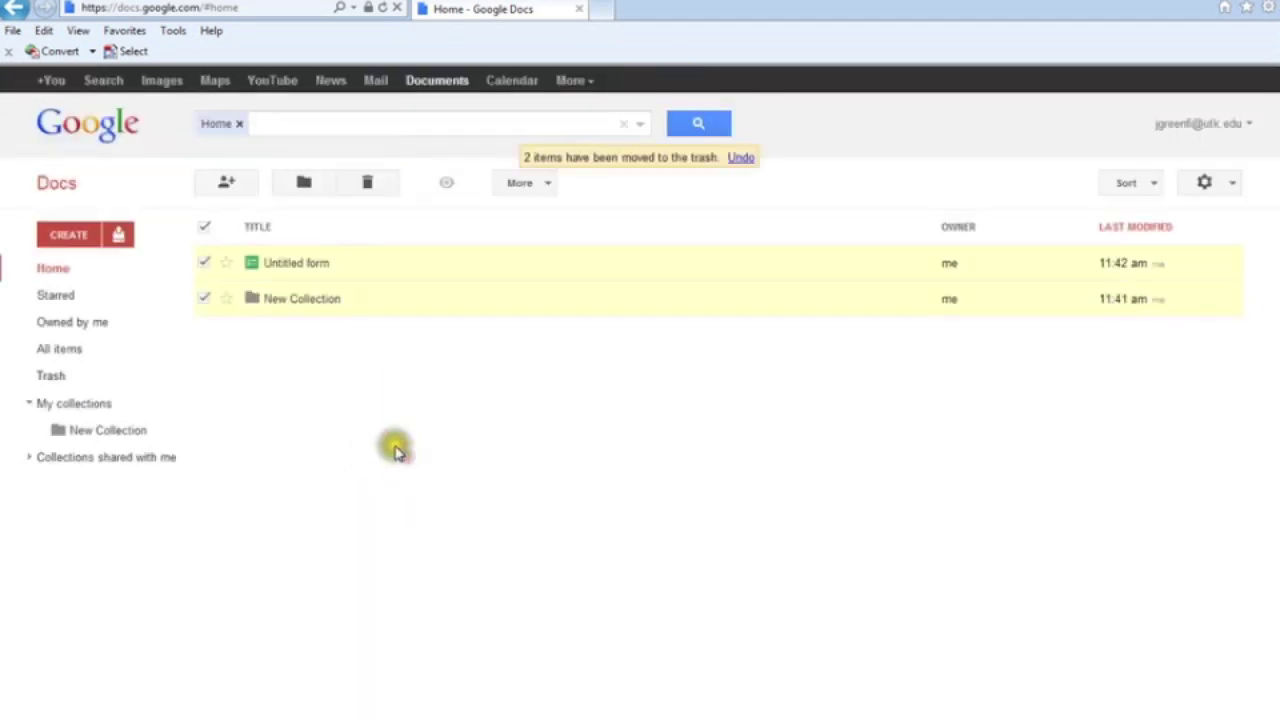
- Create a new form and title it "Test Survey"
left_click(72, 240)
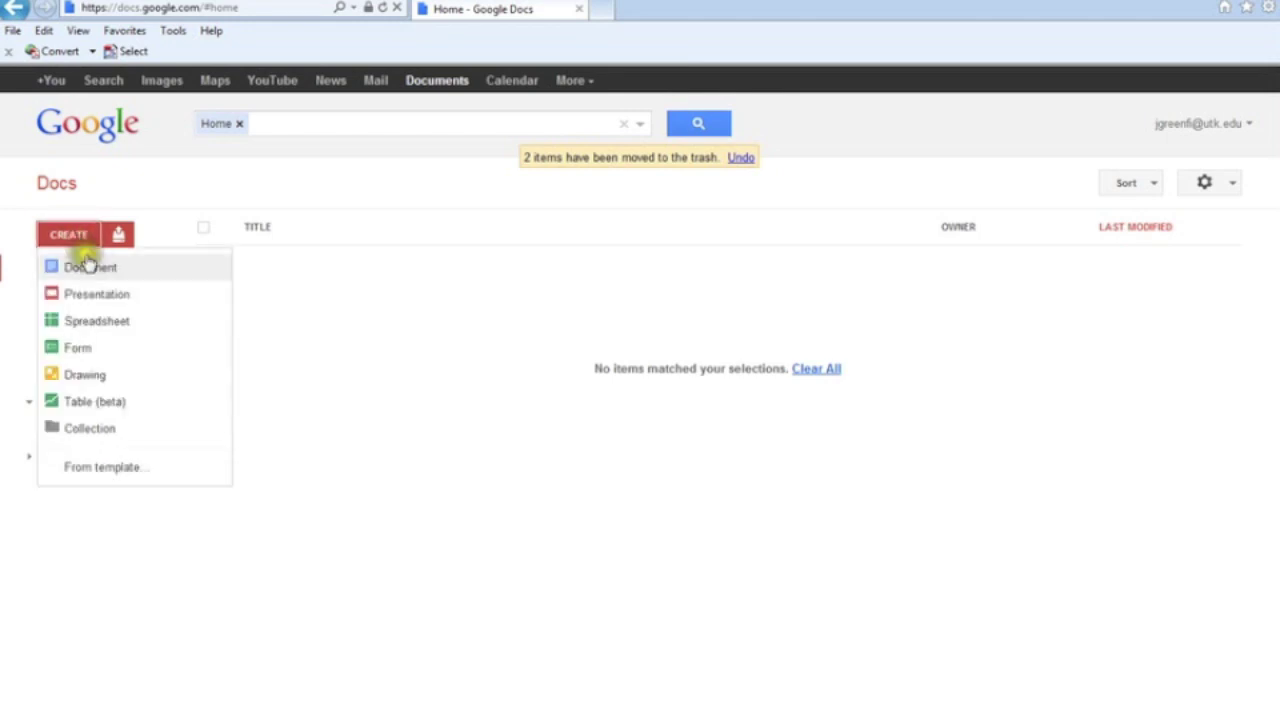
left_click(85, 348)
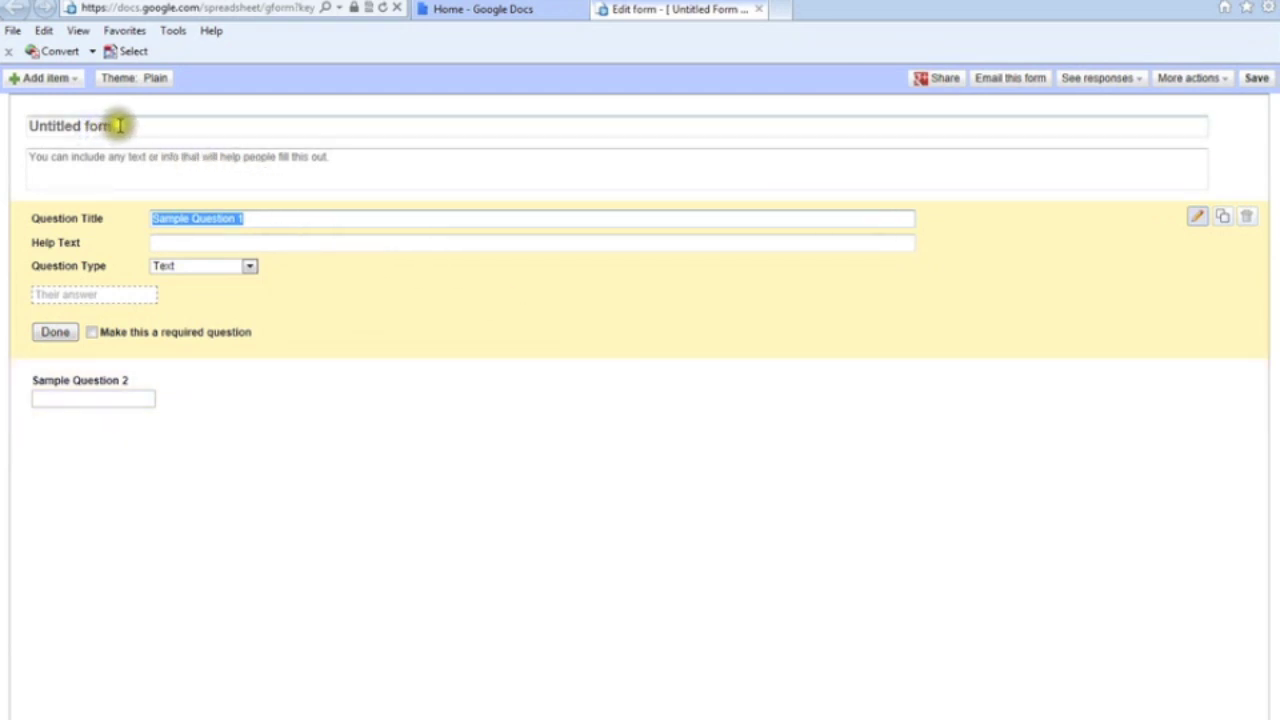
left_click(119, 125)
type("Test Survey")
- Enter "Please take a moment to complete our survey." as the form's description
left_click(132, 164)
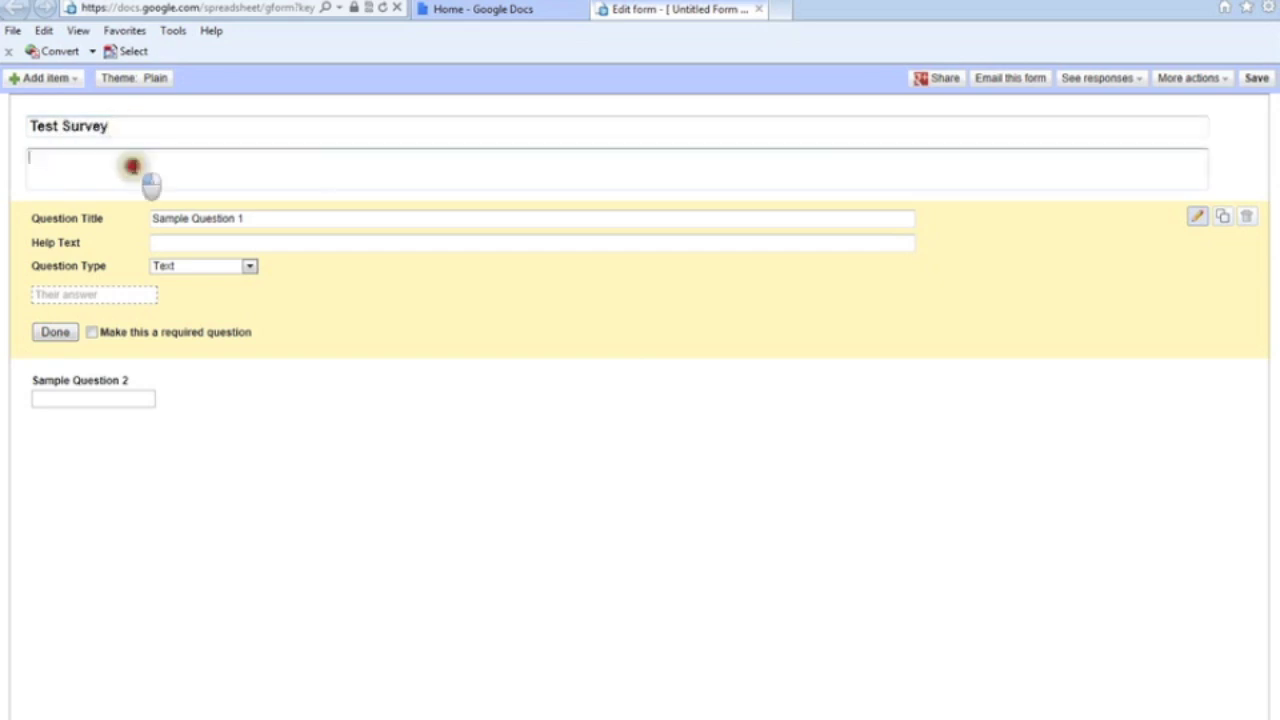
type("Please take a moment to complete our survey.")
left_click(143, 164)
left_click(285, 178)
left_click(131, 140)
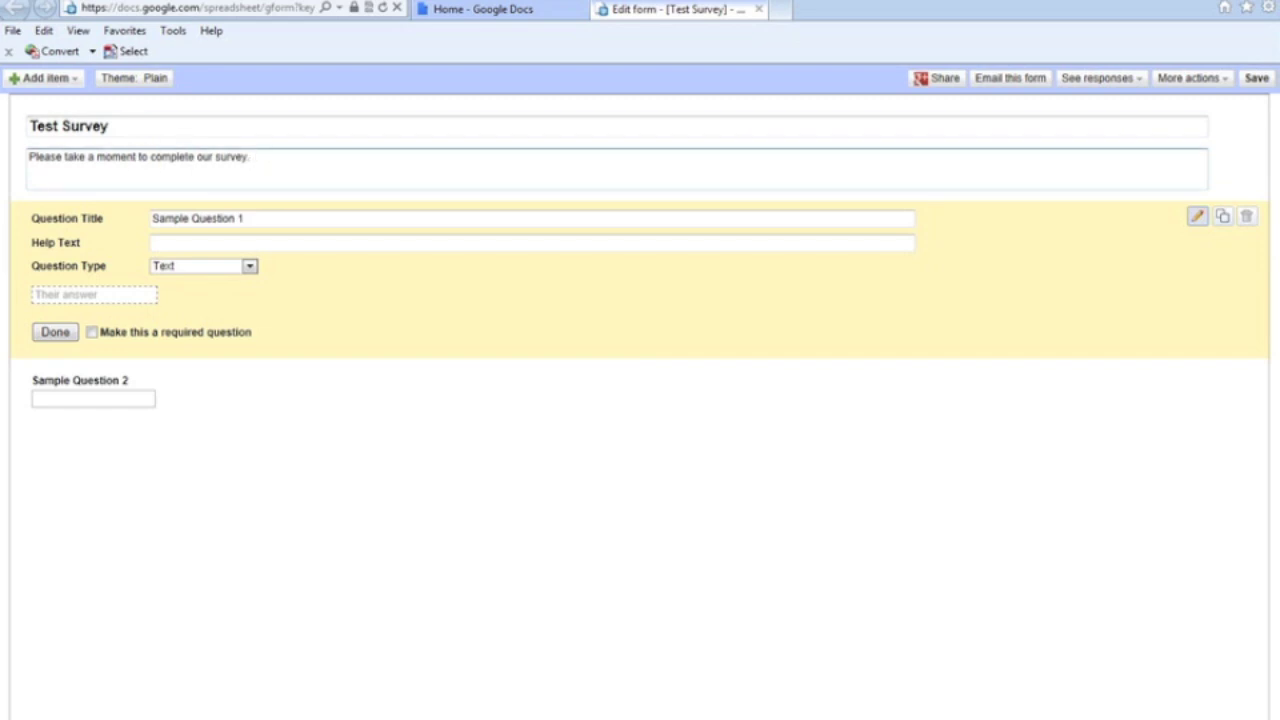
- Replace the first sample question's title with "Is it sunny outside today?" and leave its help text empty
left_click(245, 218)
key("BackSpace")
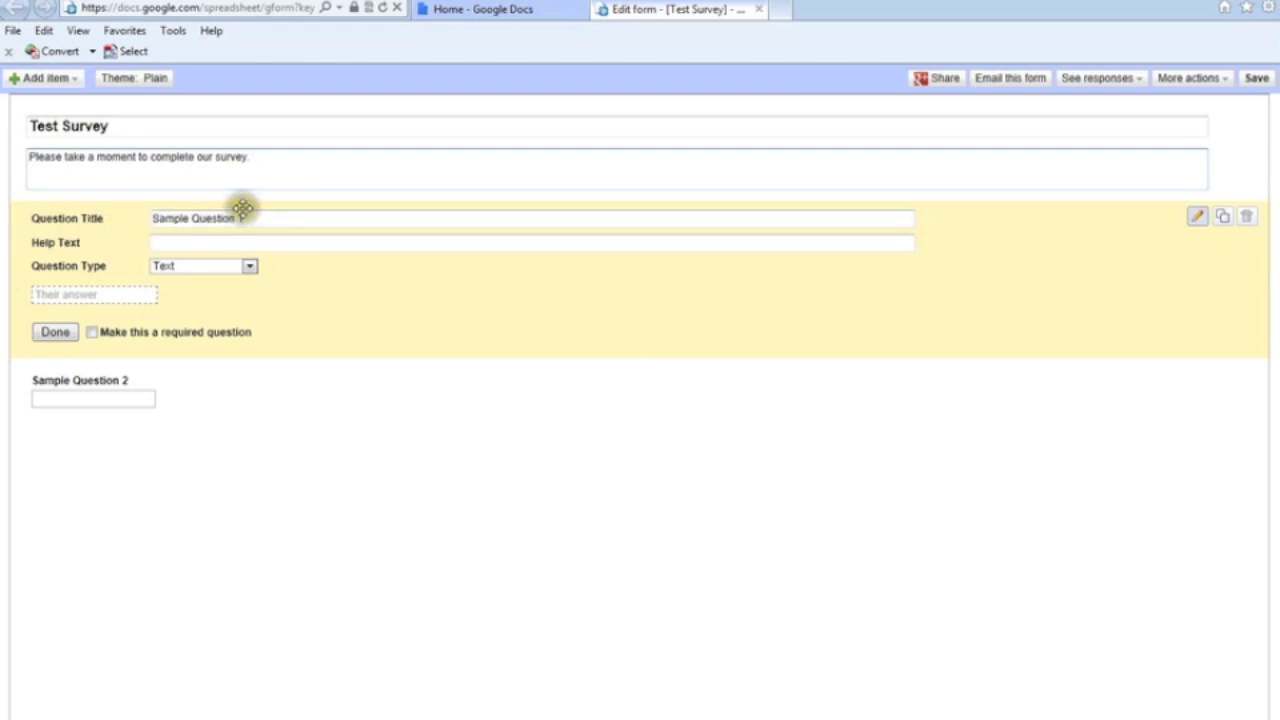
left_click_drag(249, 218, 178, 220)
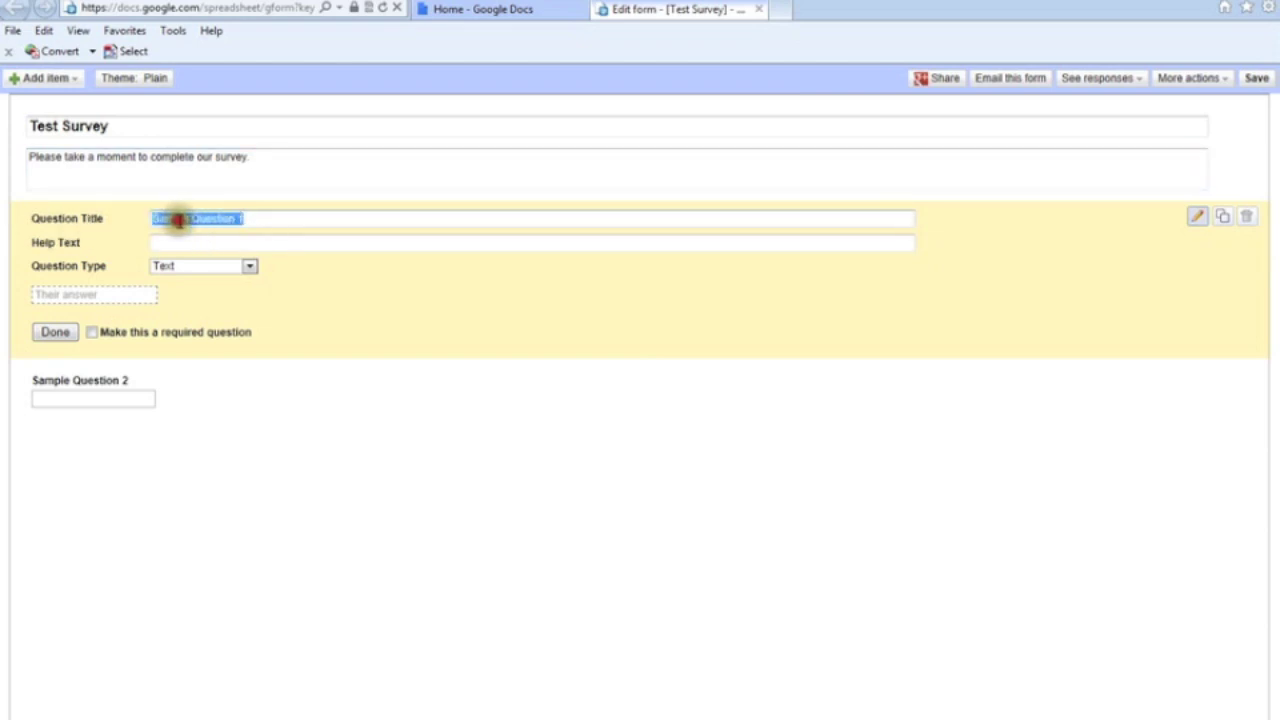
key("BackSpace")
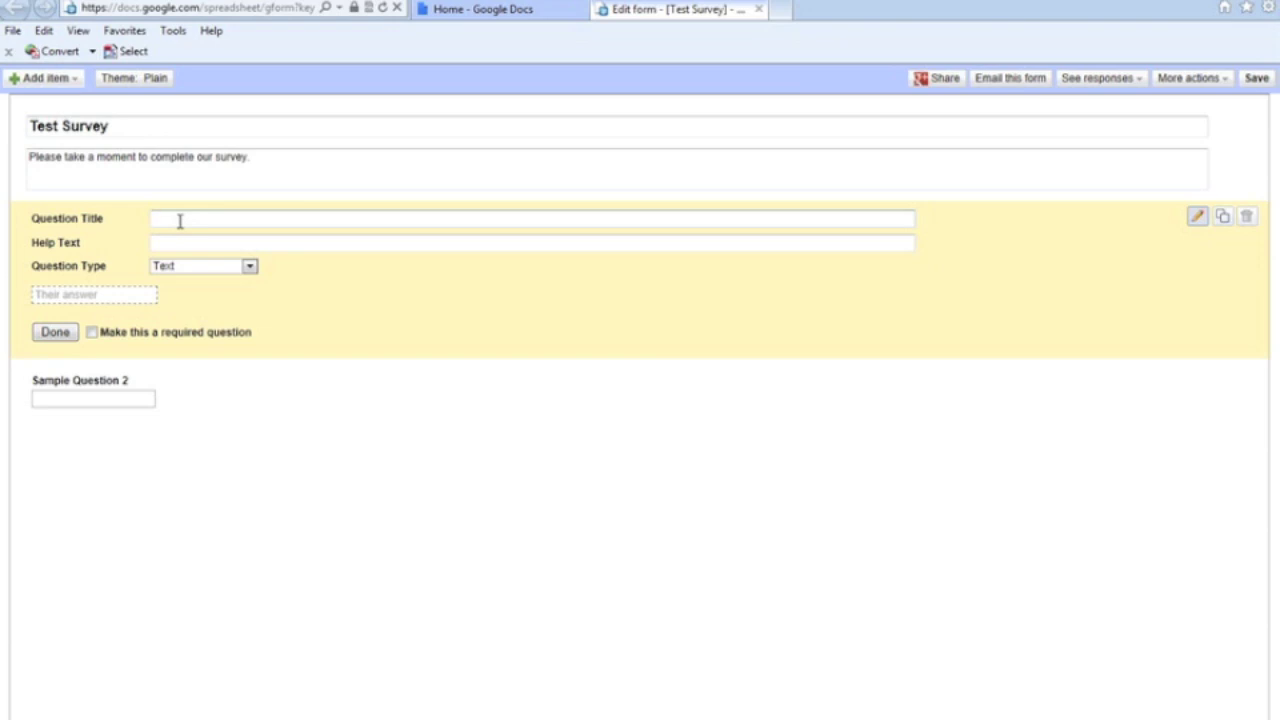
type("Is it sunny outside today?")
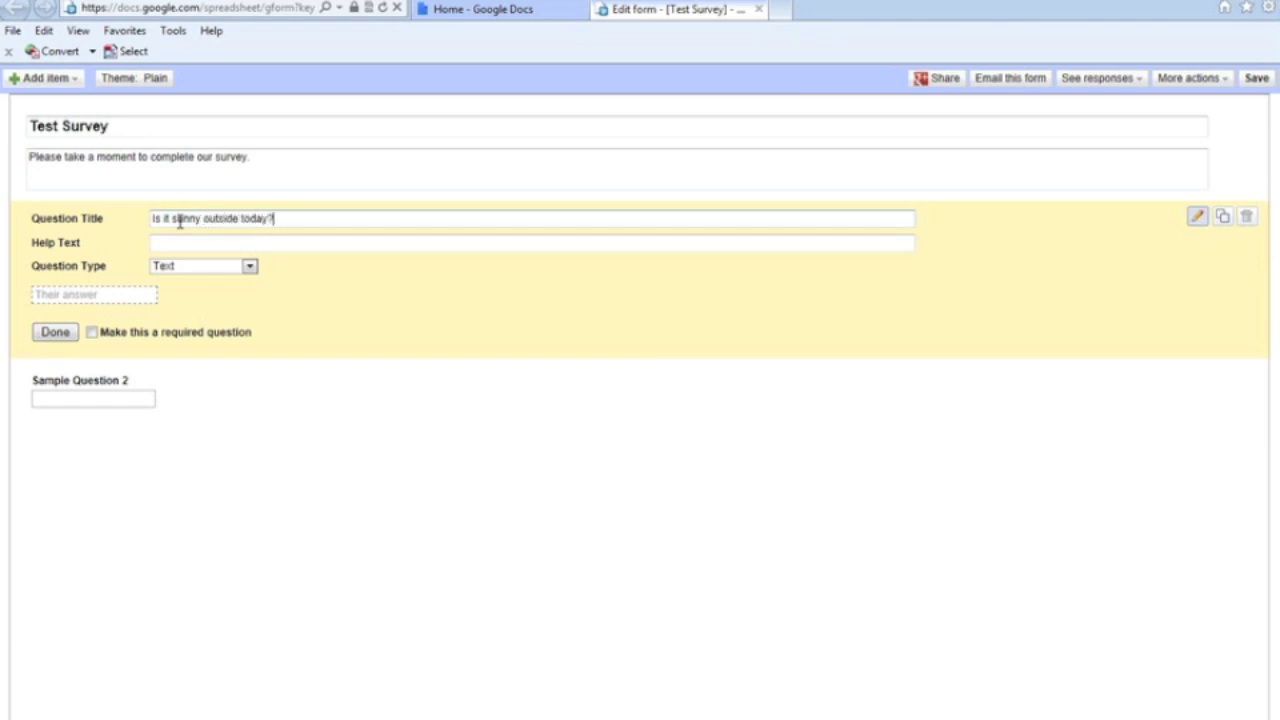
left_click(166, 246)
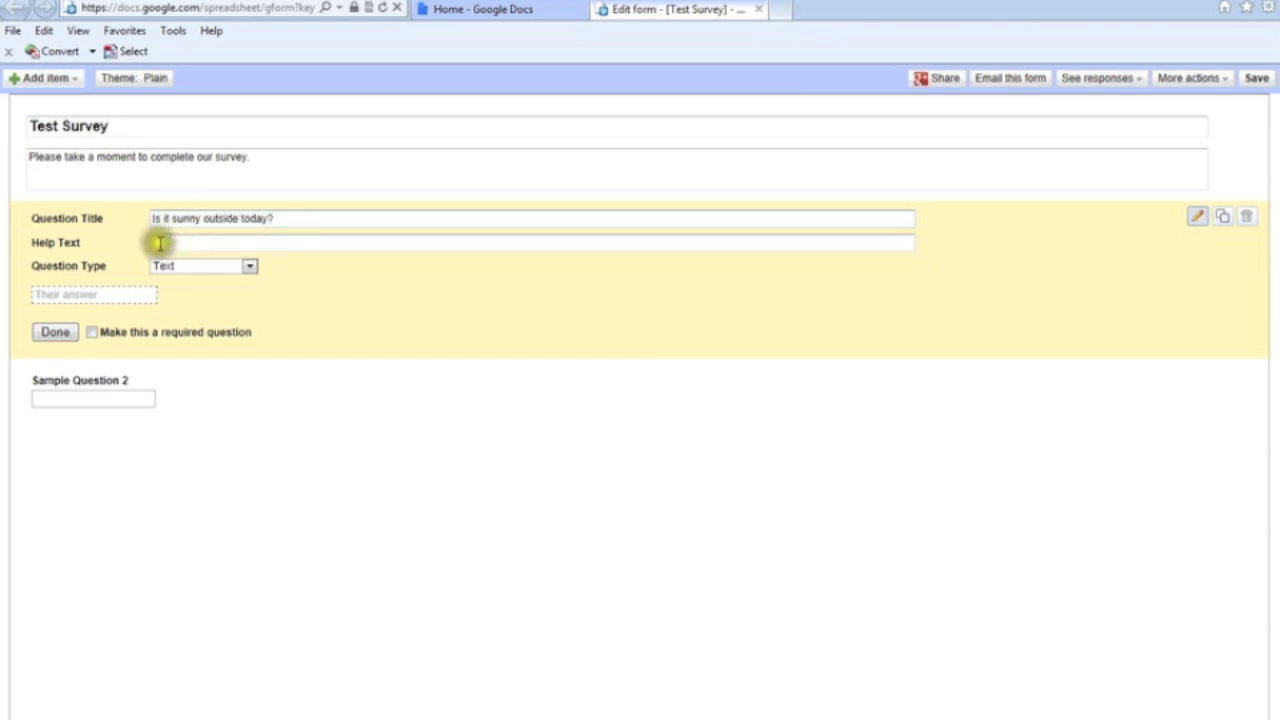
left_click(208, 242)
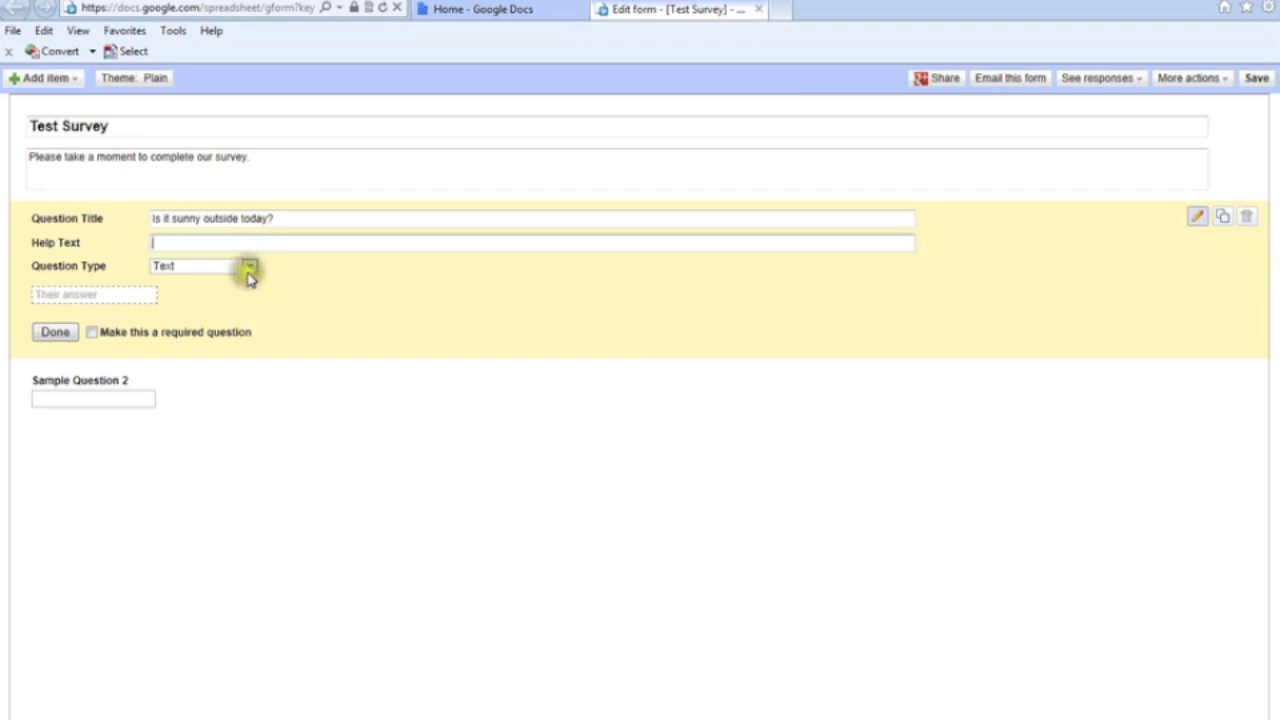
- Make the first question a required multiple choice question with the options Yes and No, and finish editing it
left_click(249, 268)
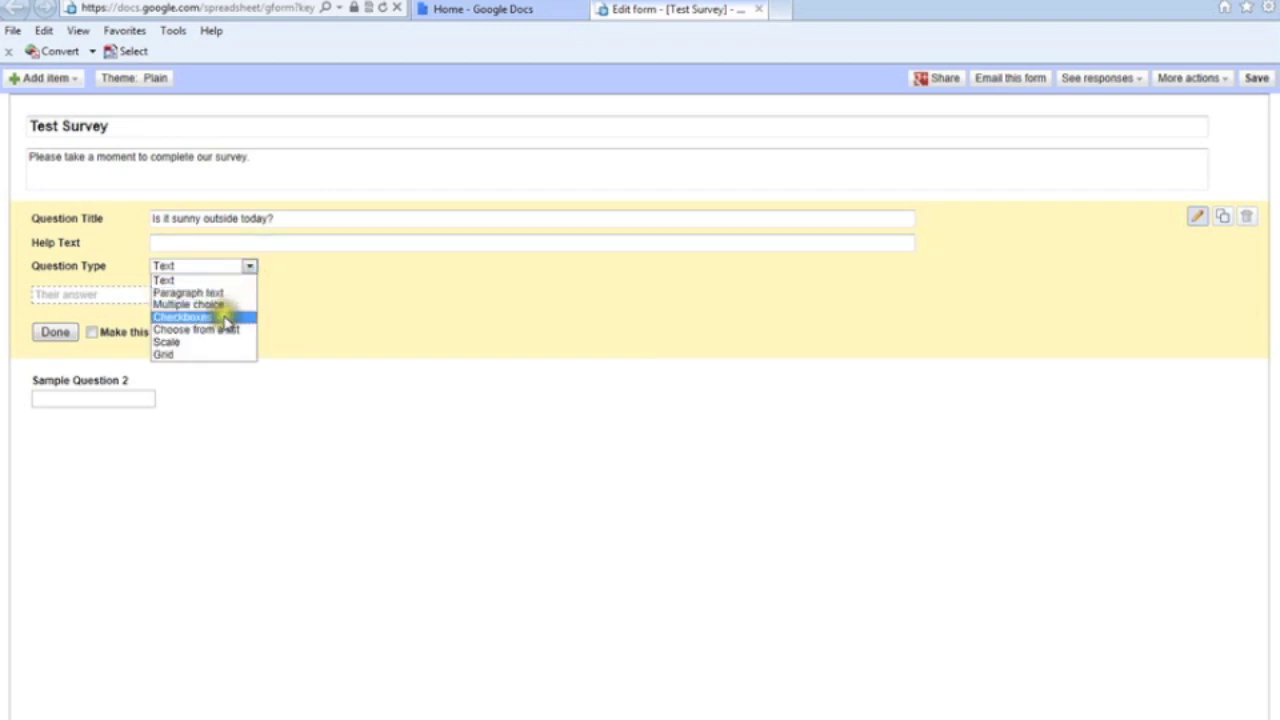
left_click(226, 304)
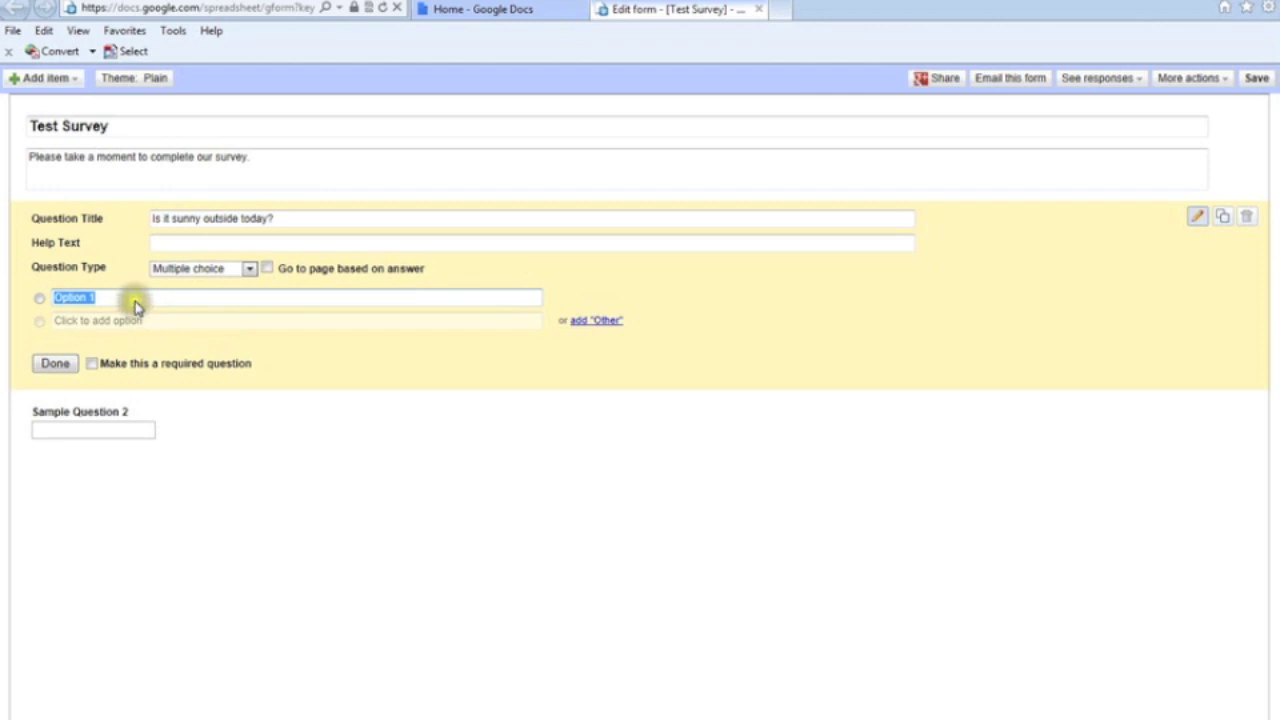
key("BackSpace")
type("Yes")
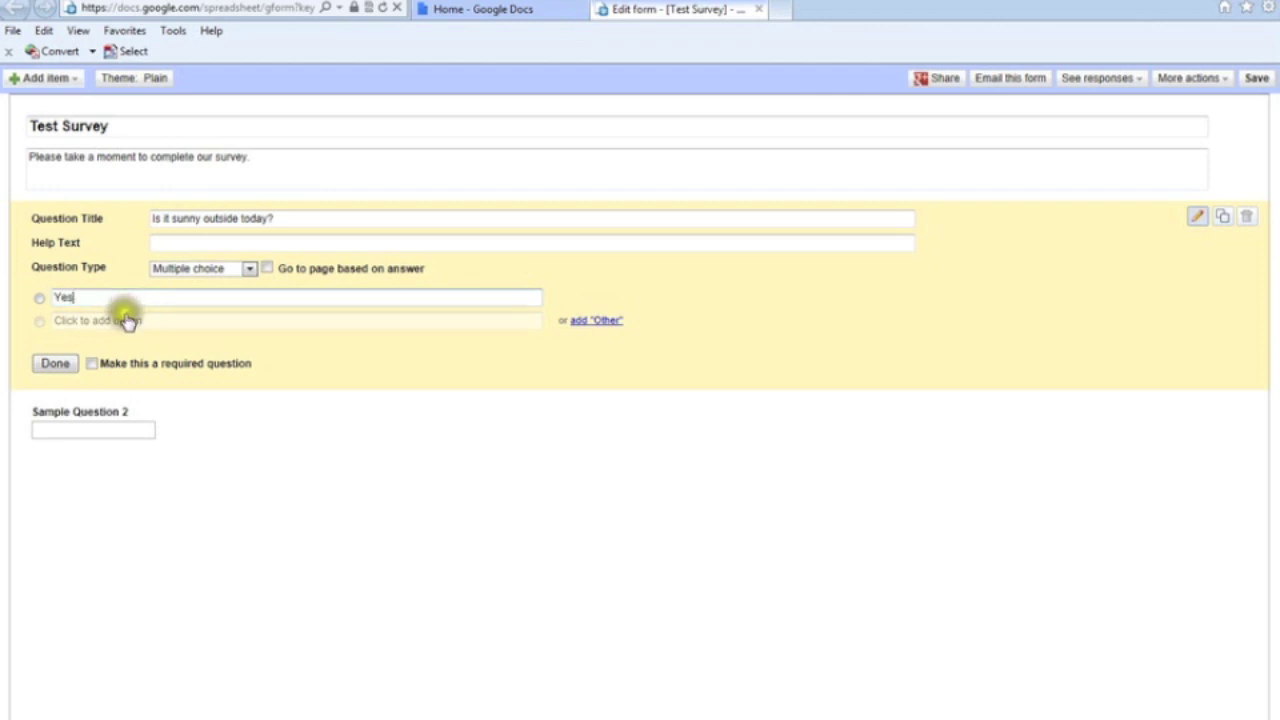
left_click(117, 322)
type("No")
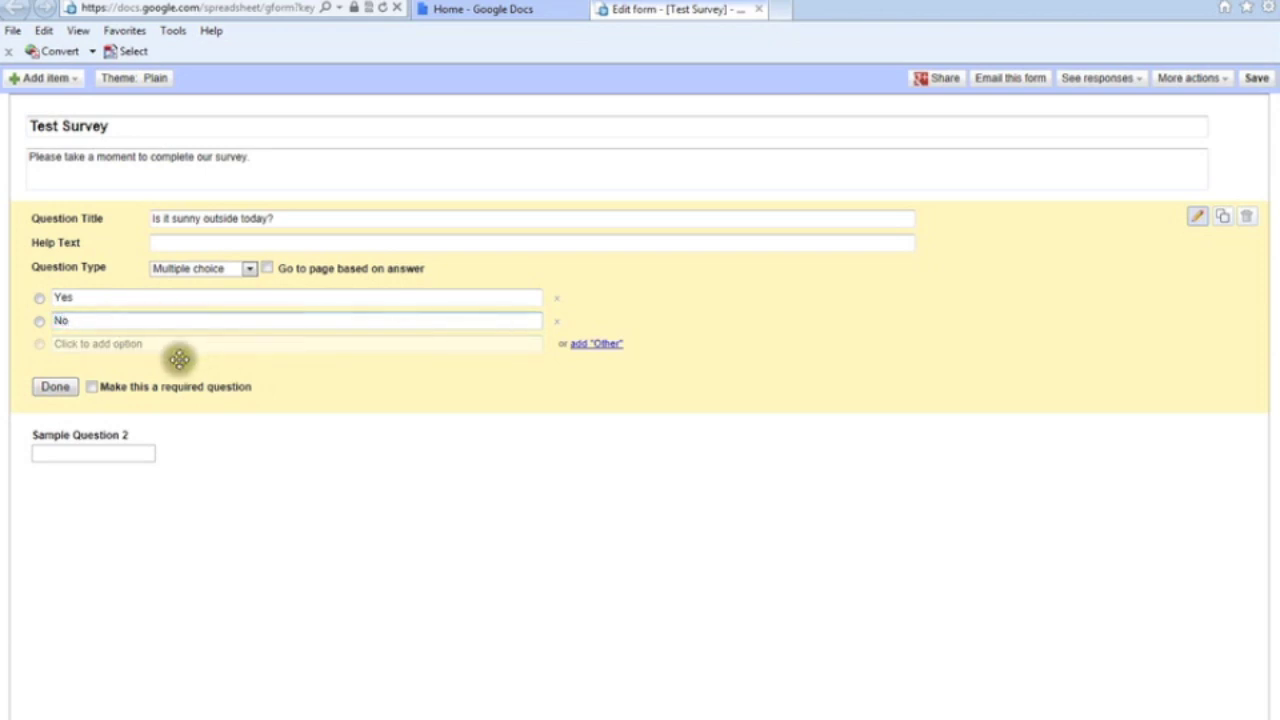
left_click(90, 389)
left_click(60, 389)
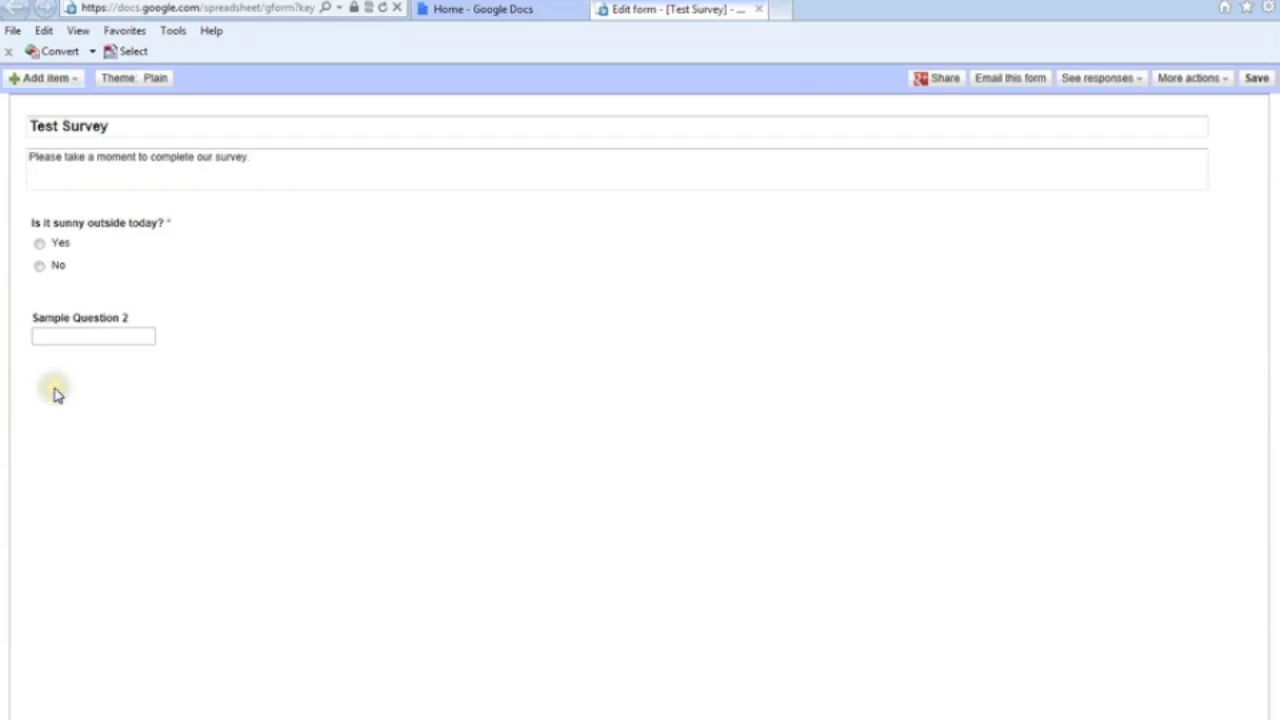
- Retitle the second sample question "How sunny is it on a scale of 1 - 5?" with help text "1 is very sunny and 5 is not sunny at all."
mouse_move(108, 325)
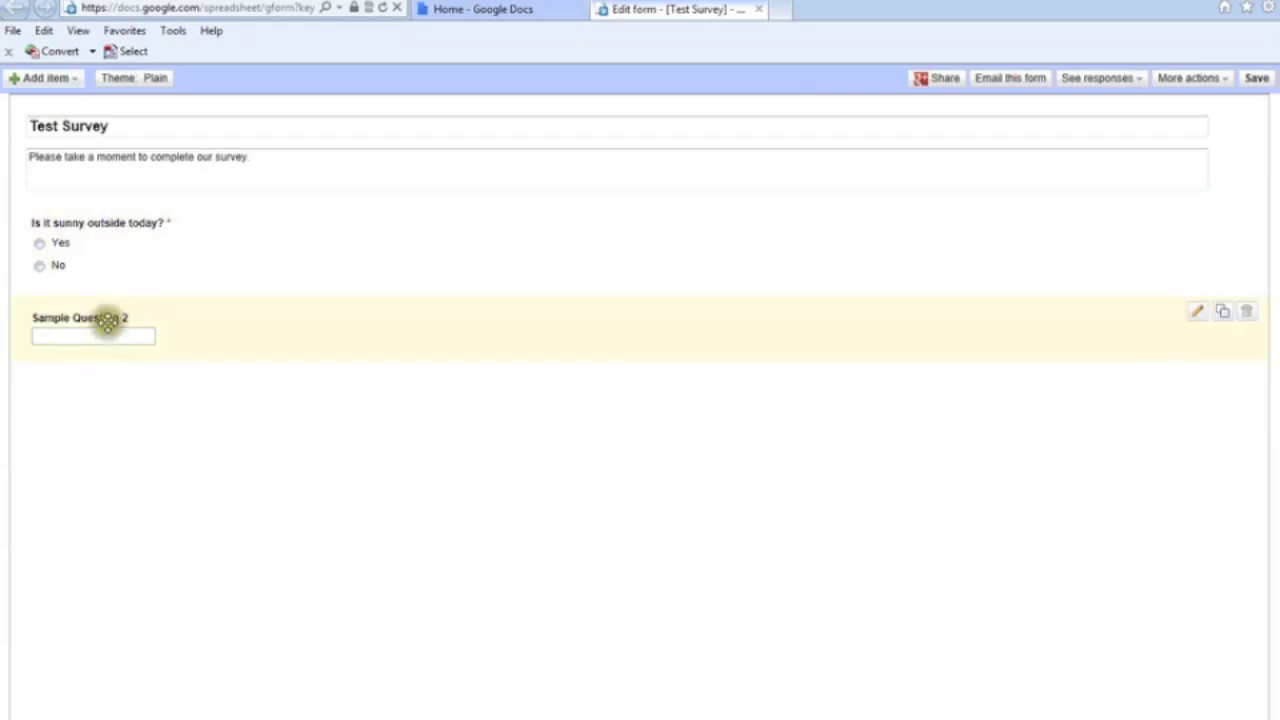
left_click(112, 334)
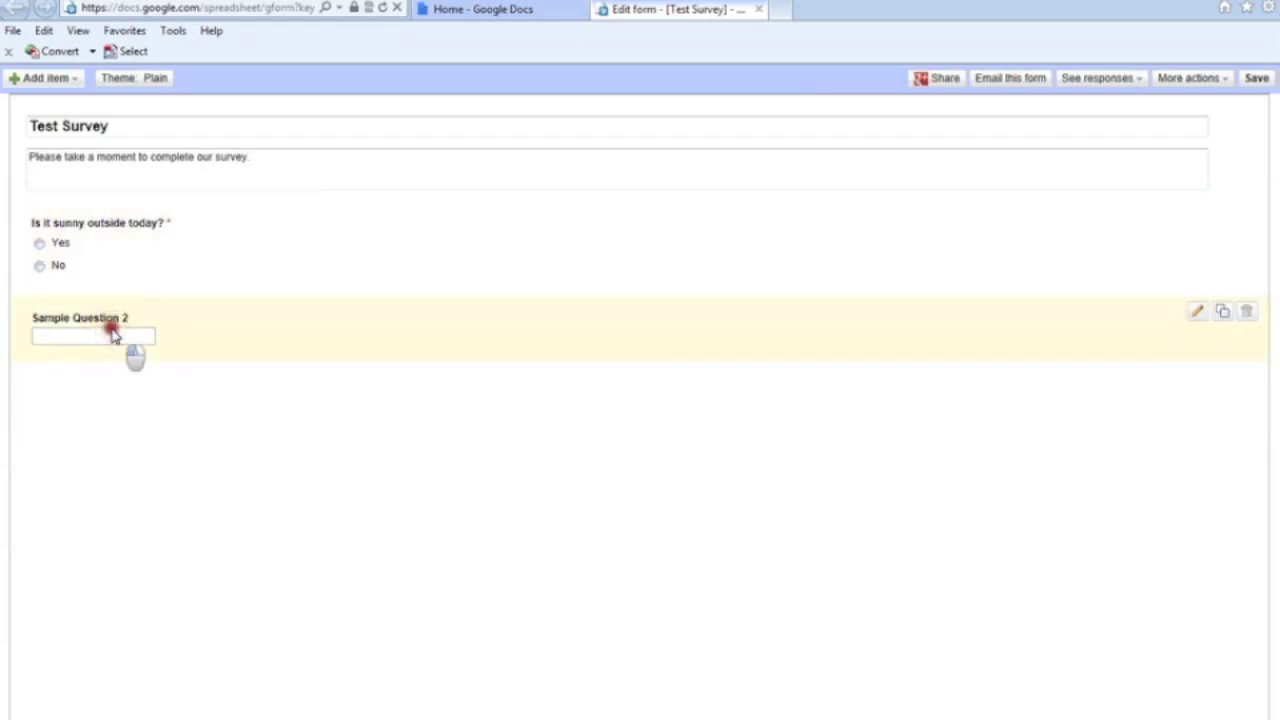
left_click_drag(254, 312, 157, 311)
key("BackSpace")
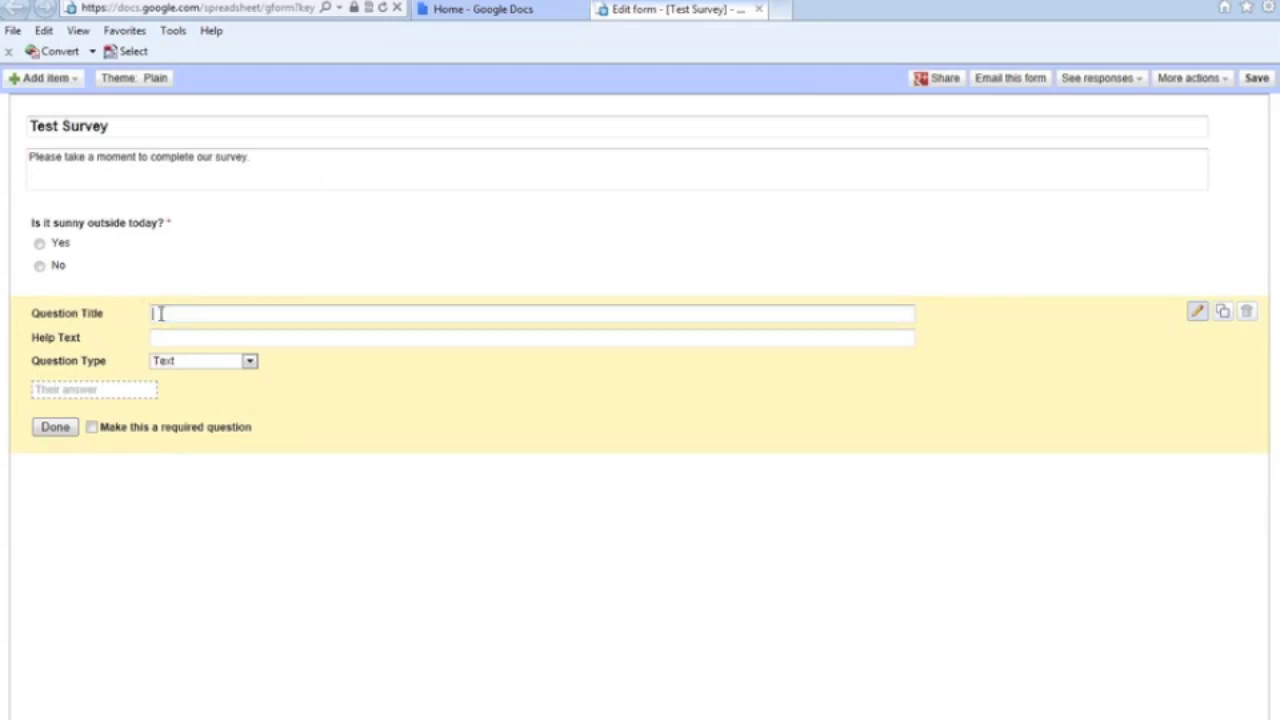
type("How sunny is it on a scale of 1 - 5?")
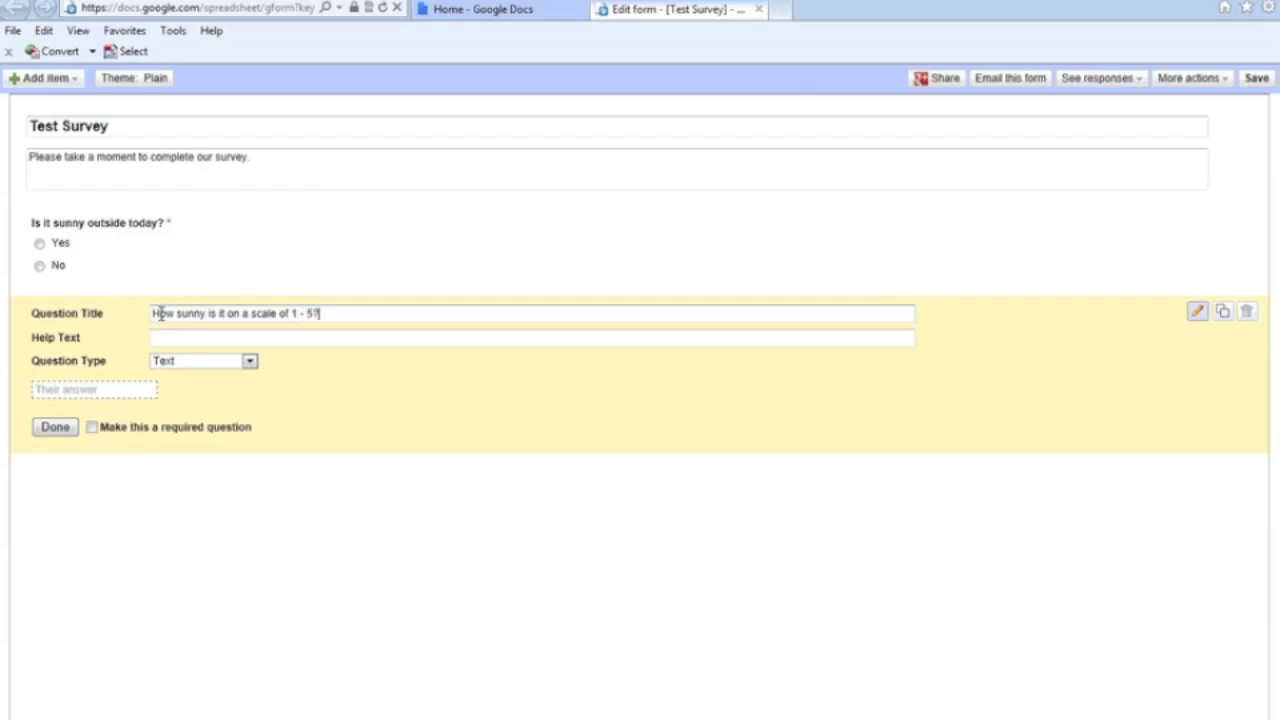
left_click(166, 338)
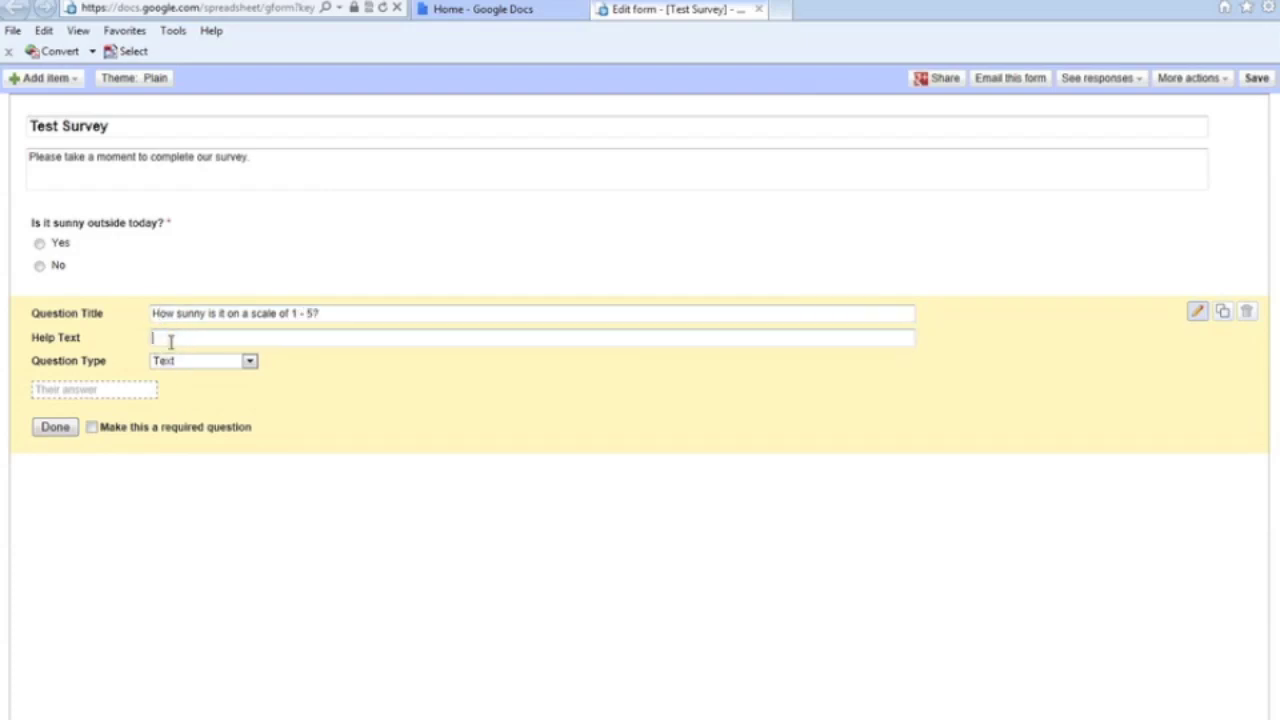
type("1 is very sunny and 5 is not sunny at all.")
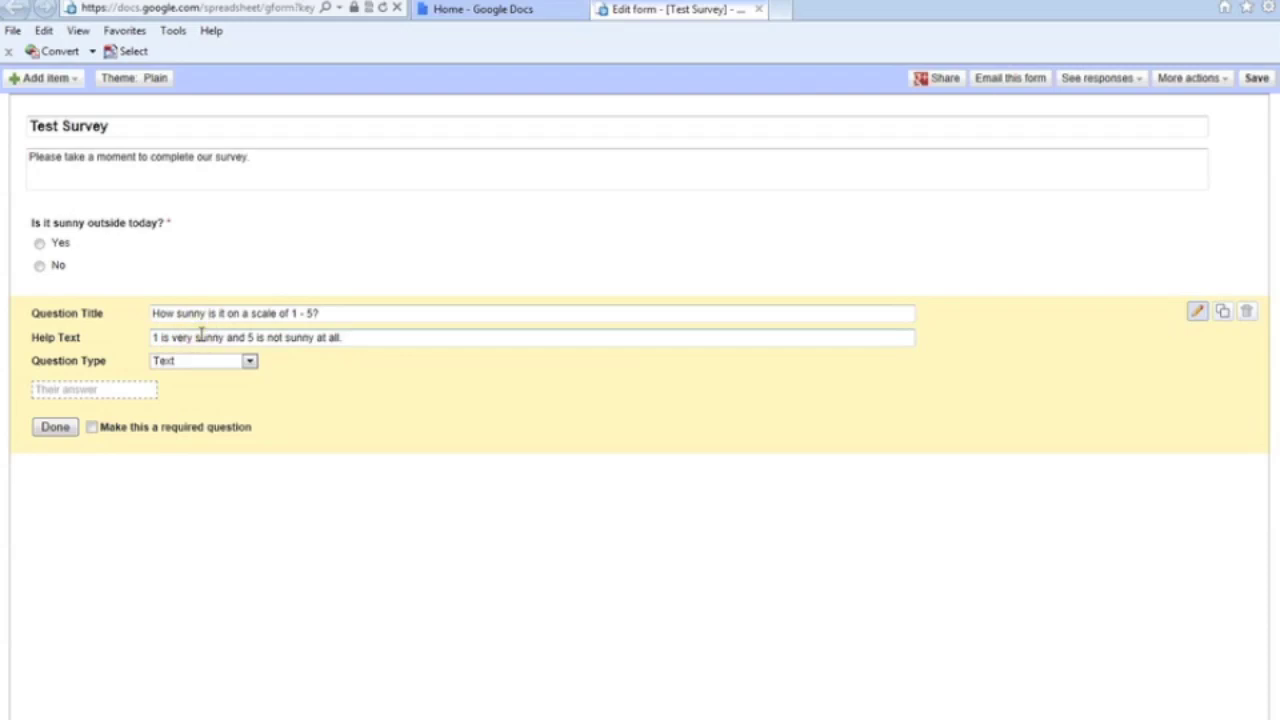
- Make the second question a required multiple choice question with the options 1, 2, 3, 4 and 5
left_click(249, 362)
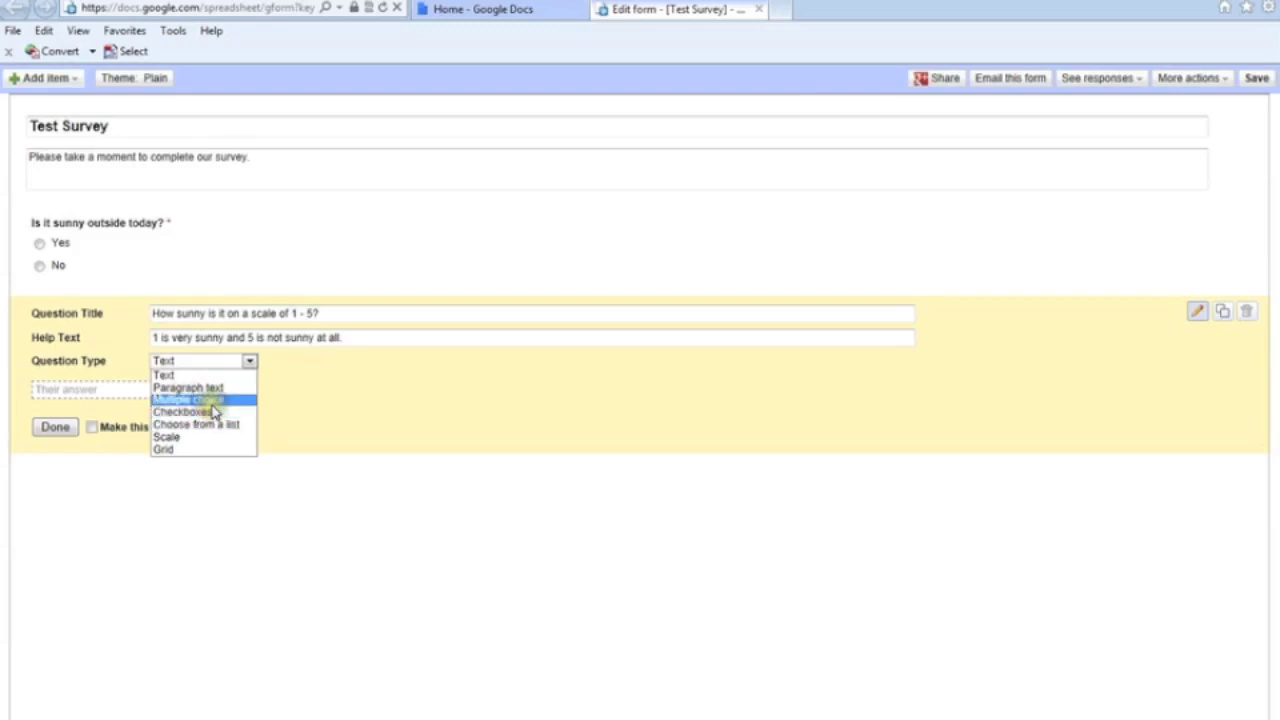
left_click(212, 401)
left_click(118, 393)
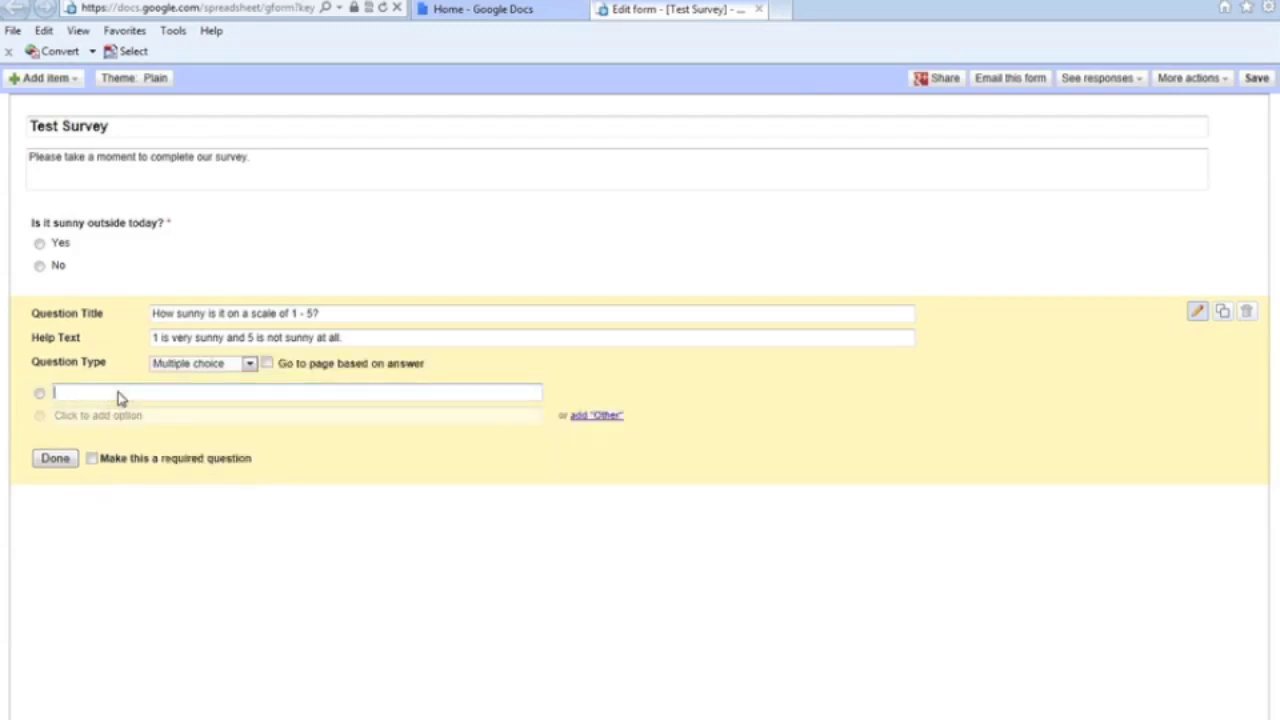
type("1")
left_click(118, 402)
type("2")
left_click(122, 440)
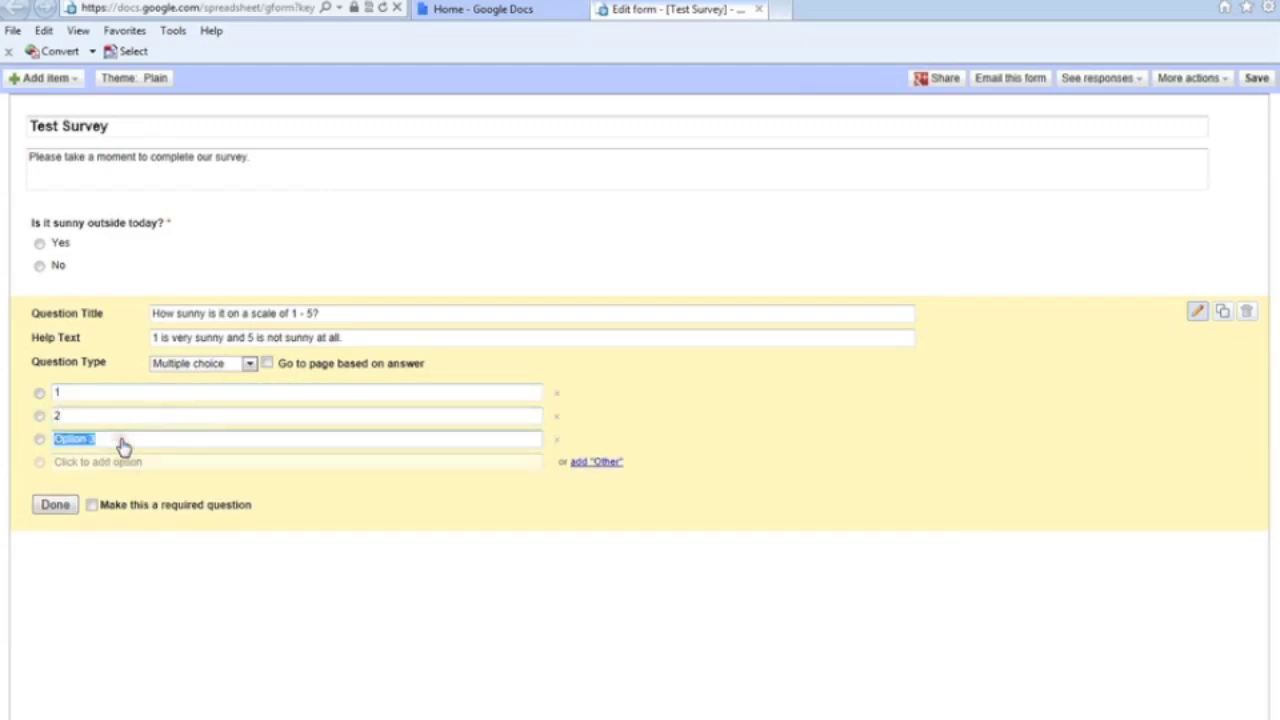
type("3")
left_click(116, 455)
type("4")
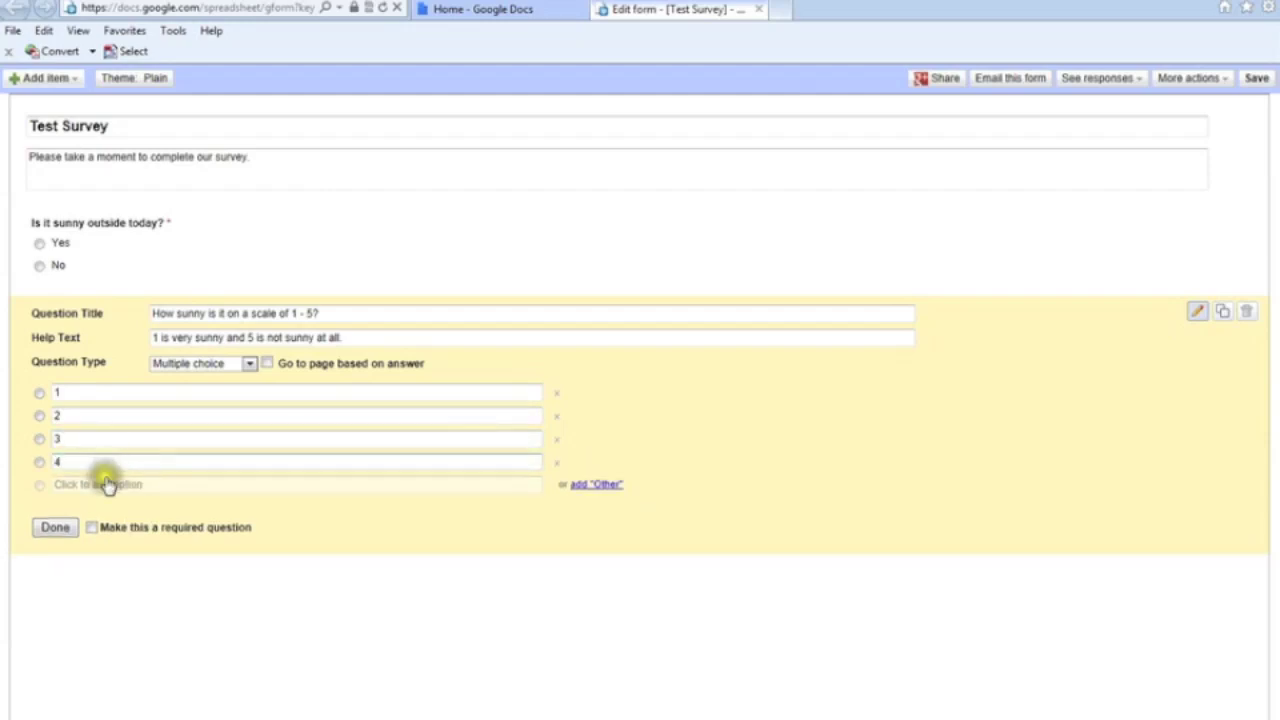
left_click(106, 487)
type("5")
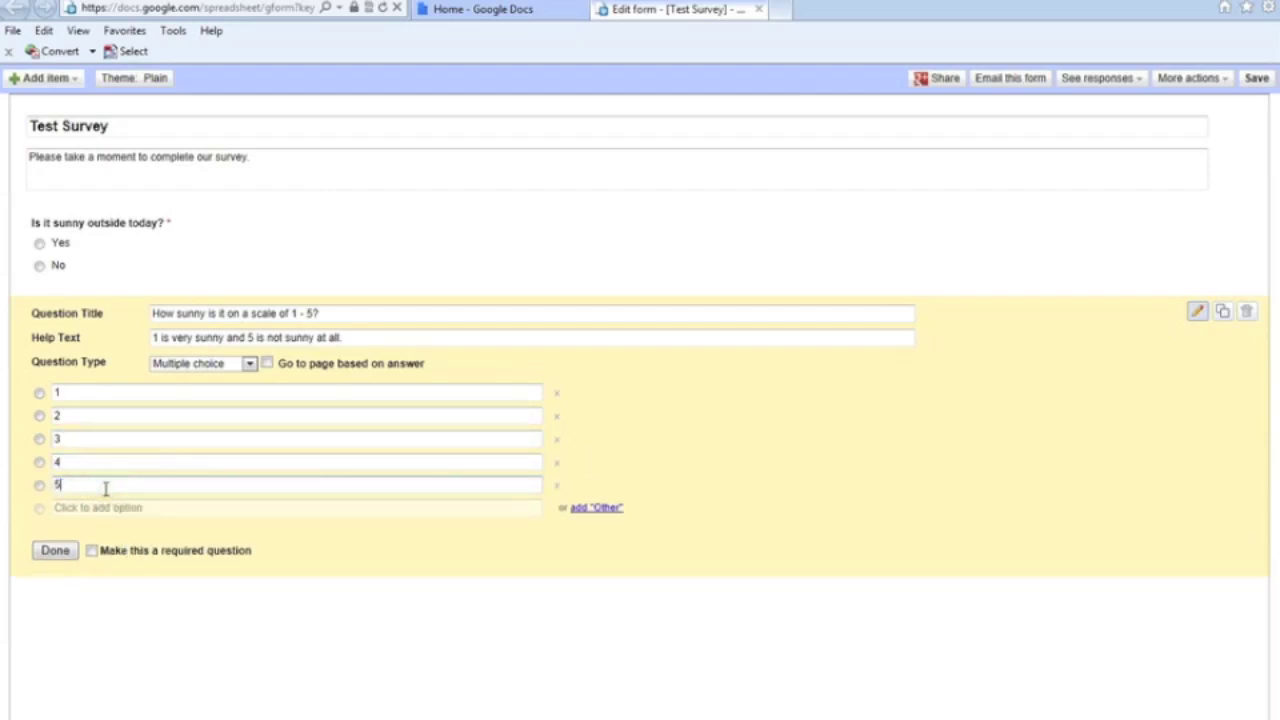
left_click(91, 551)
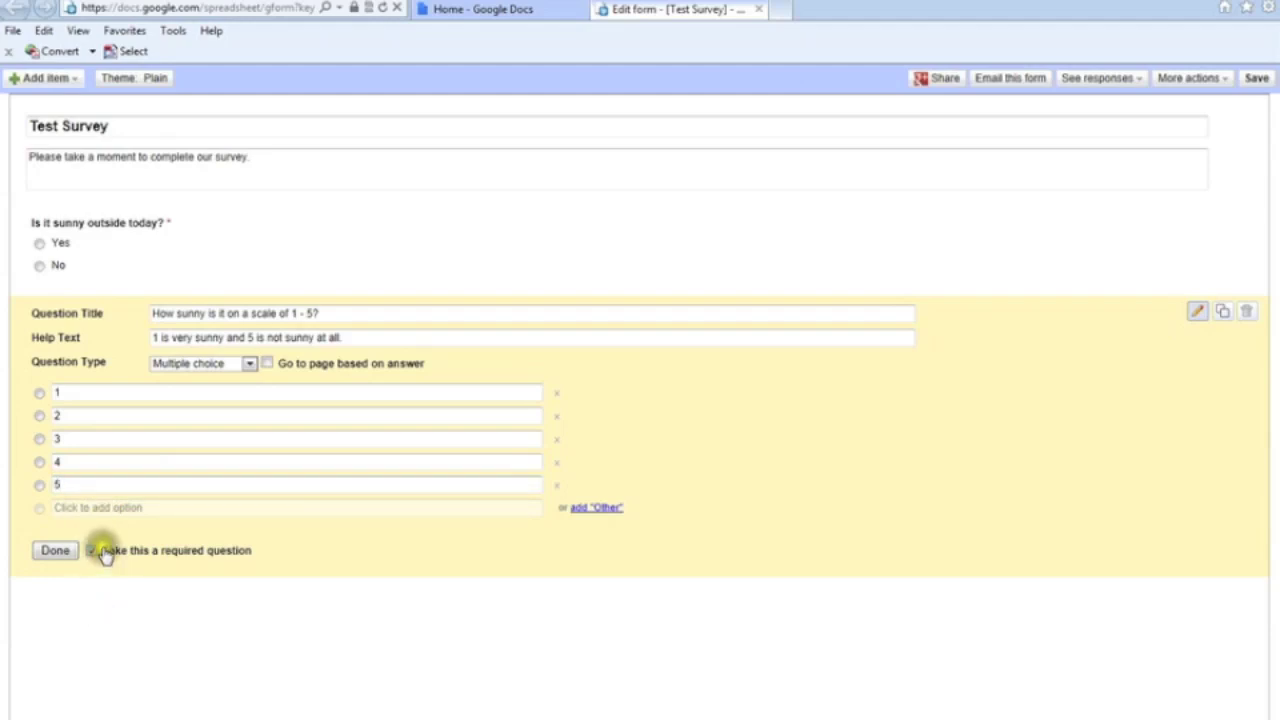
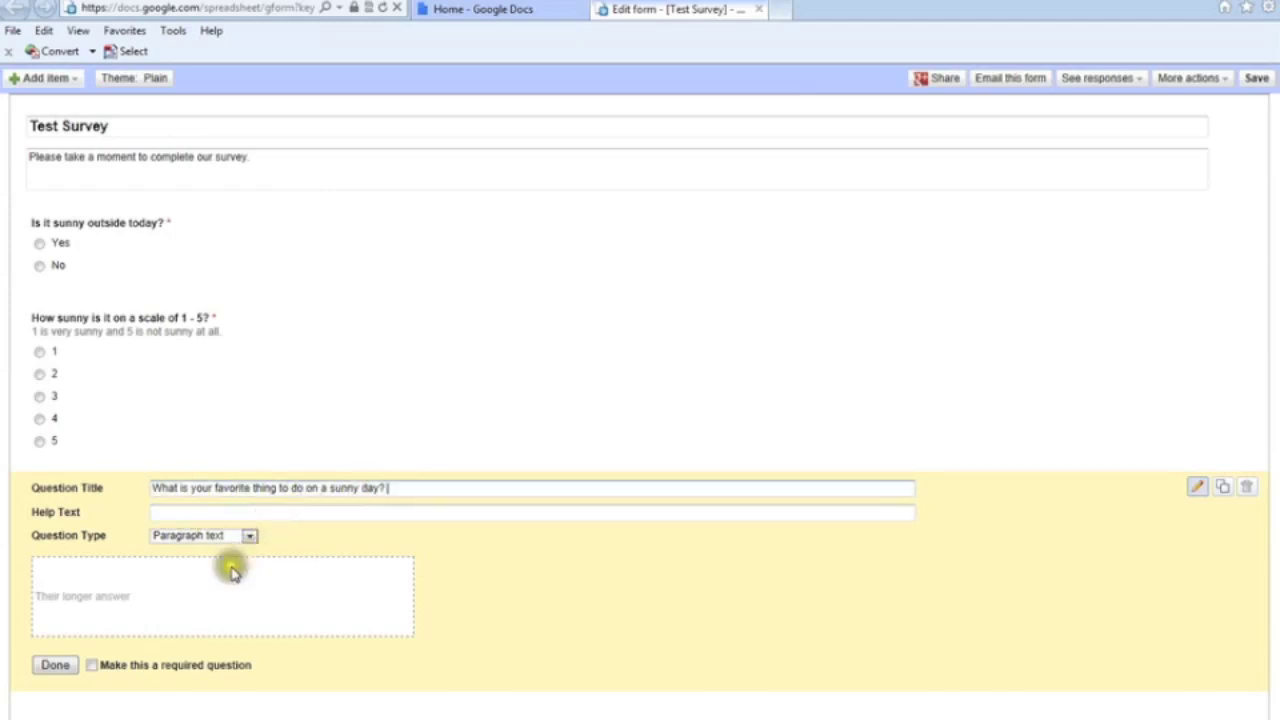
- Make the paragraph text question "What is your favorite thing to do on a sunny day?" required and finish editing it
left_click(92, 665)
left_click(55, 665)
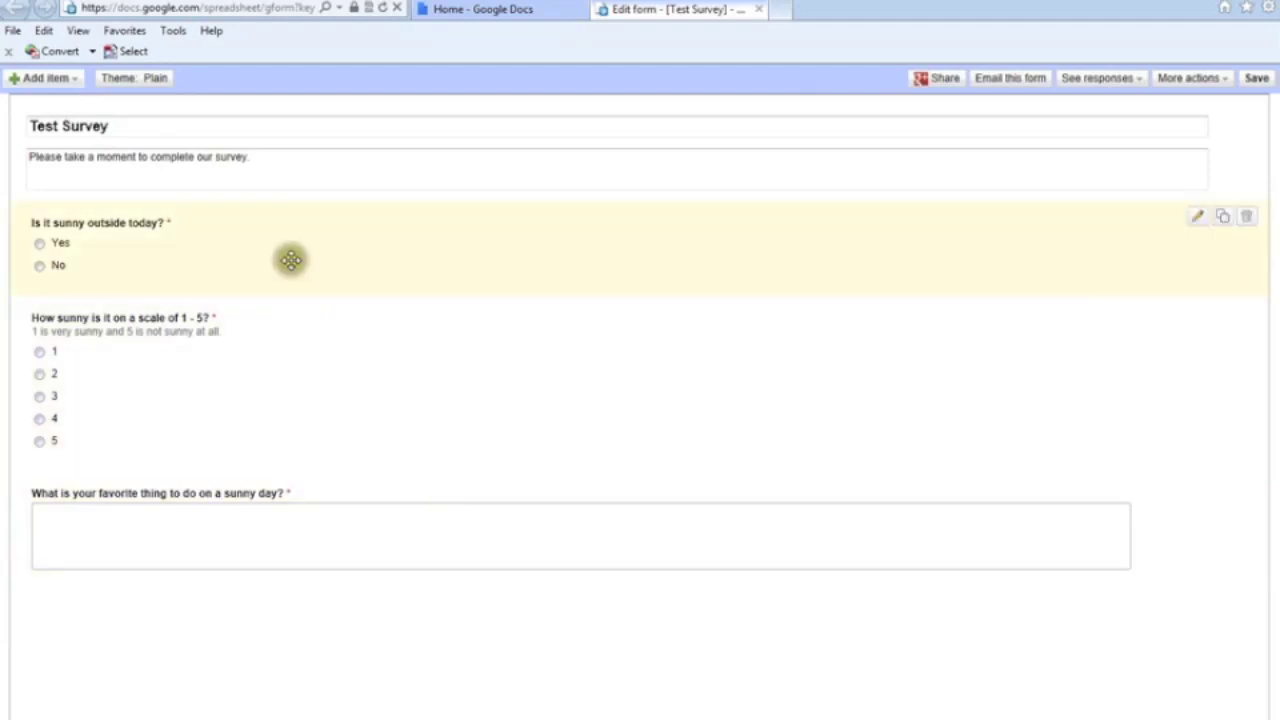
left_click(70, 87)
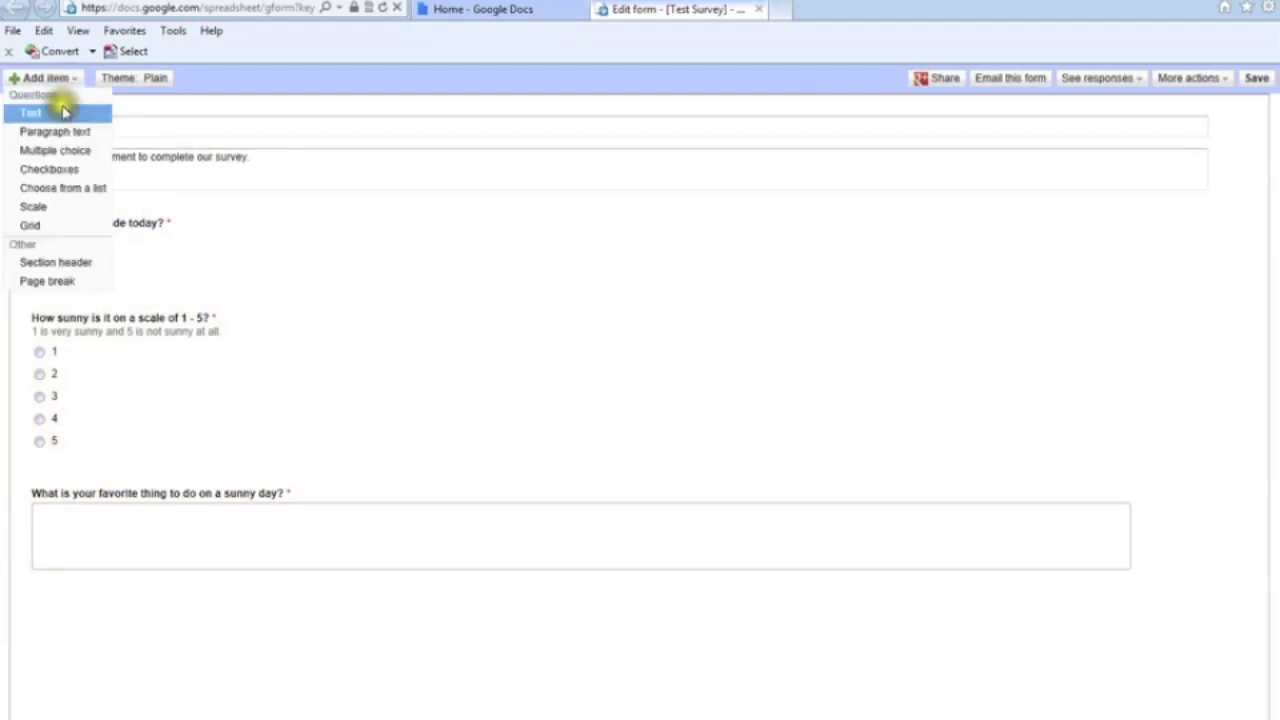
left_click(44, 210)
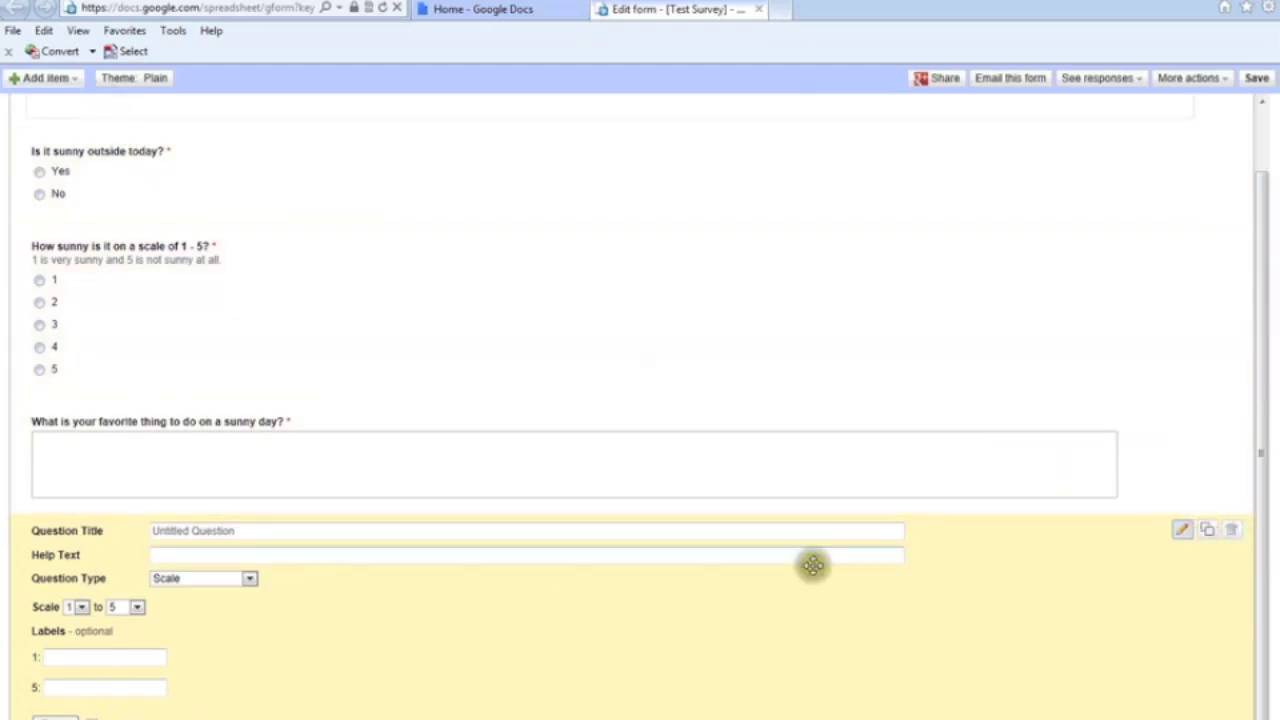
left_click(1242, 531)
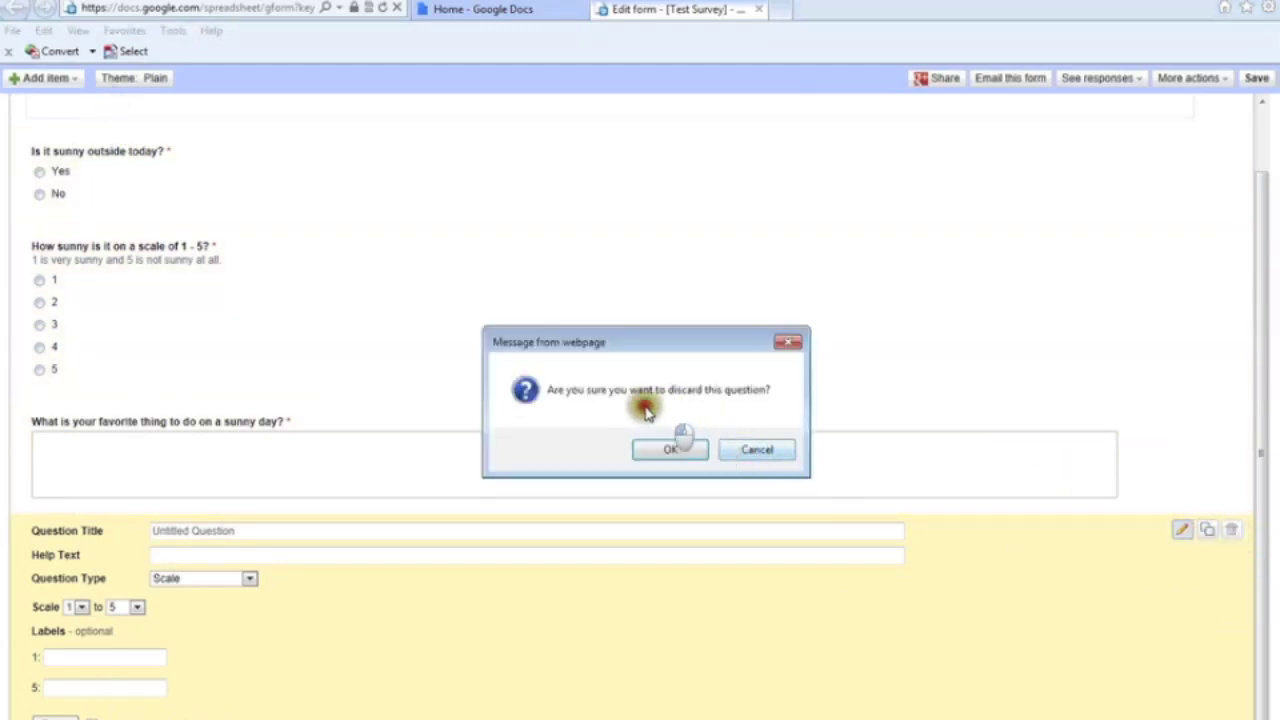
left_click(670, 449)
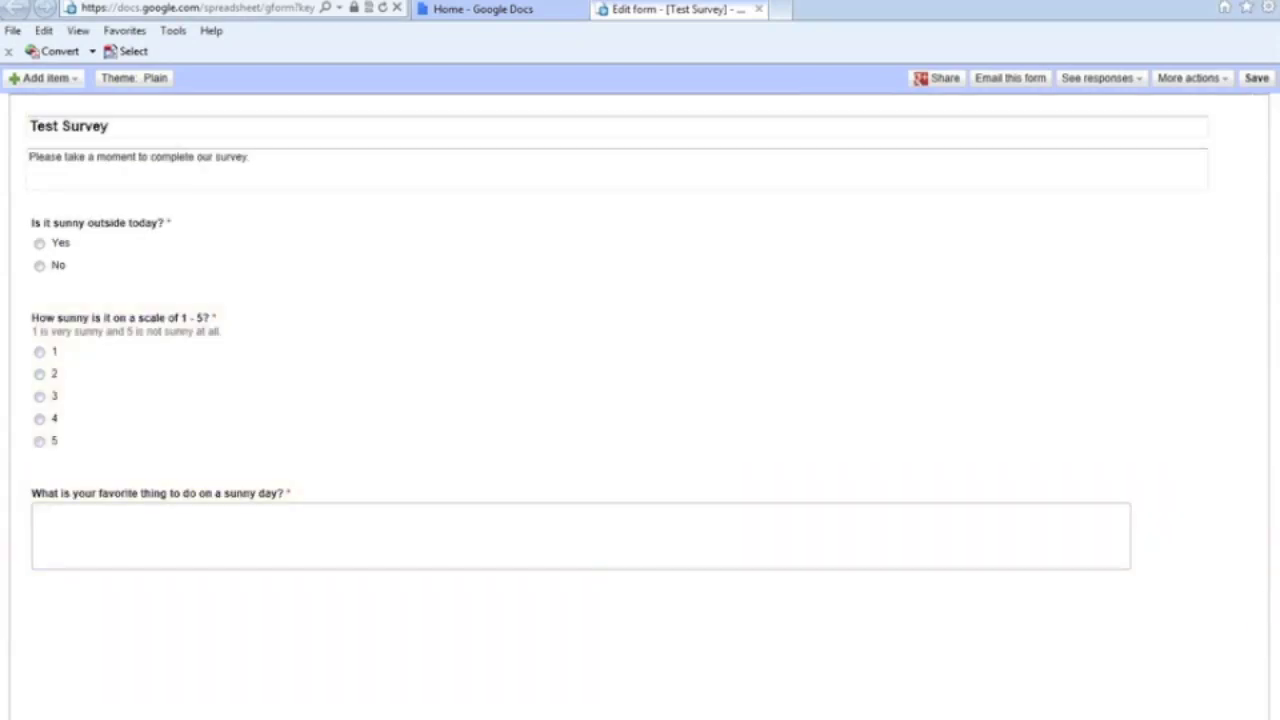
left_click(76, 80)
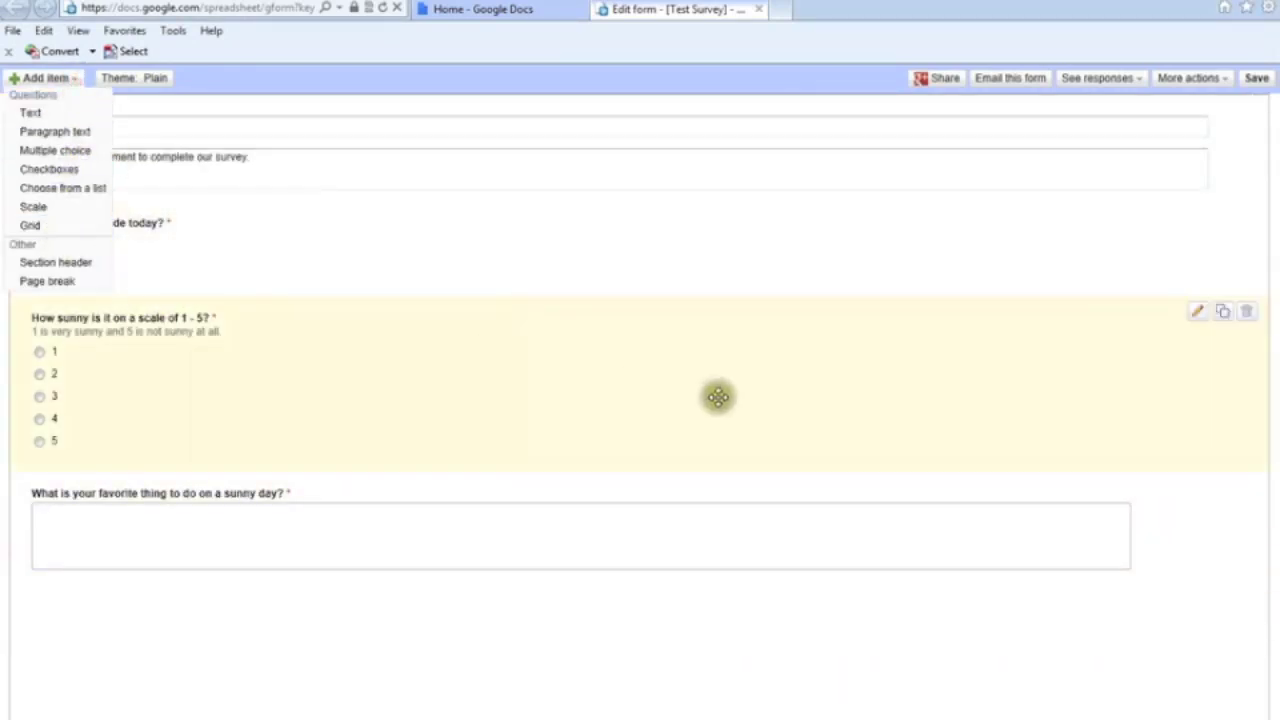
left_click(663, 425)
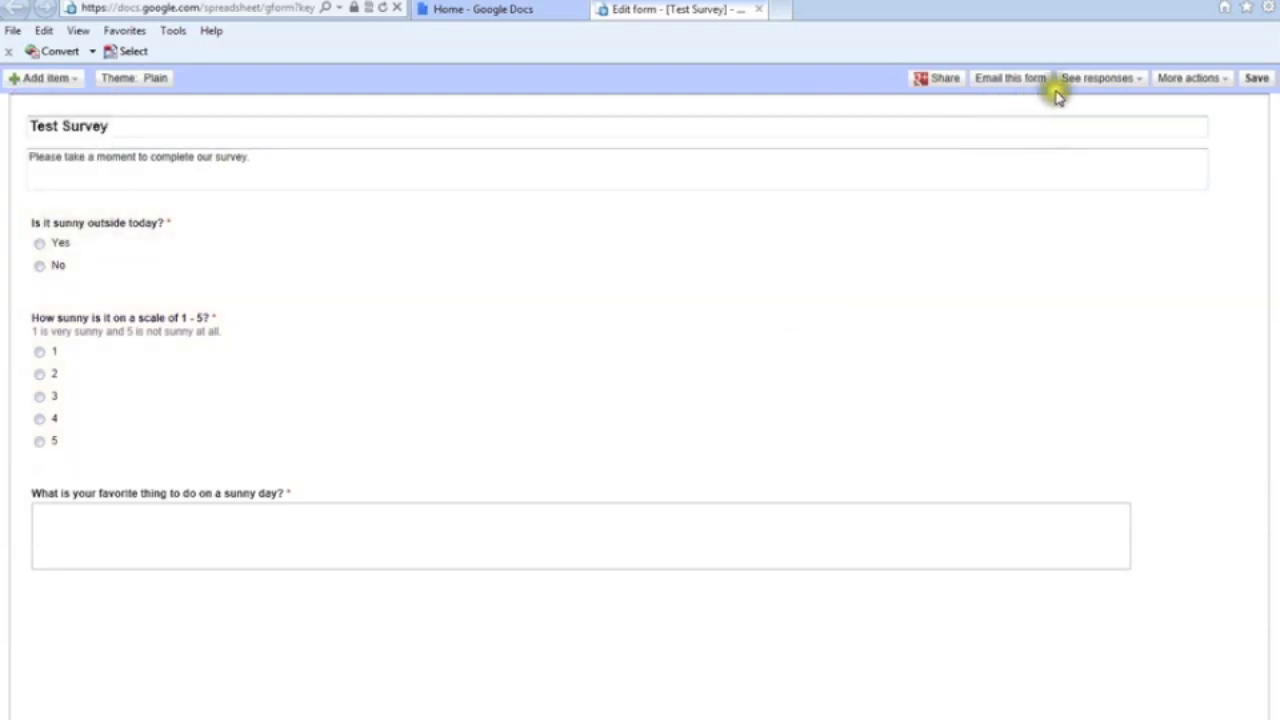
- Copy the survey form's embed code for a blog or website
left_click(1227, 80)
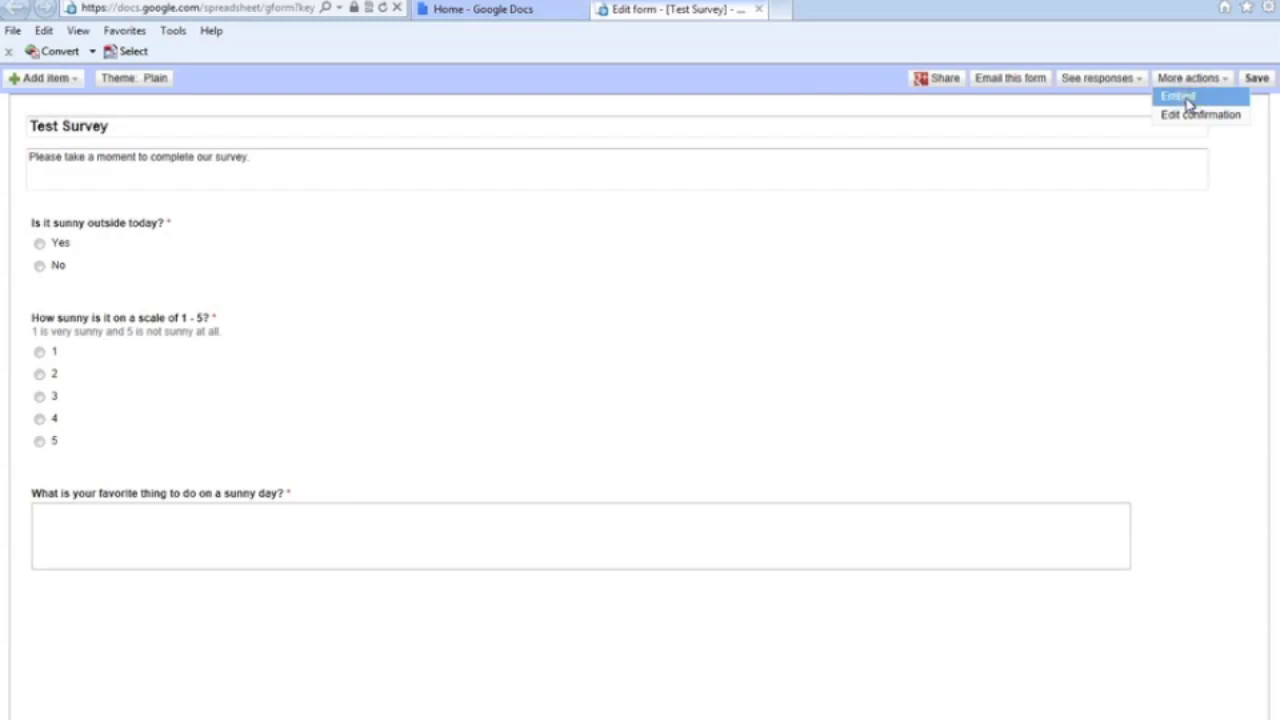
left_click(1180, 97)
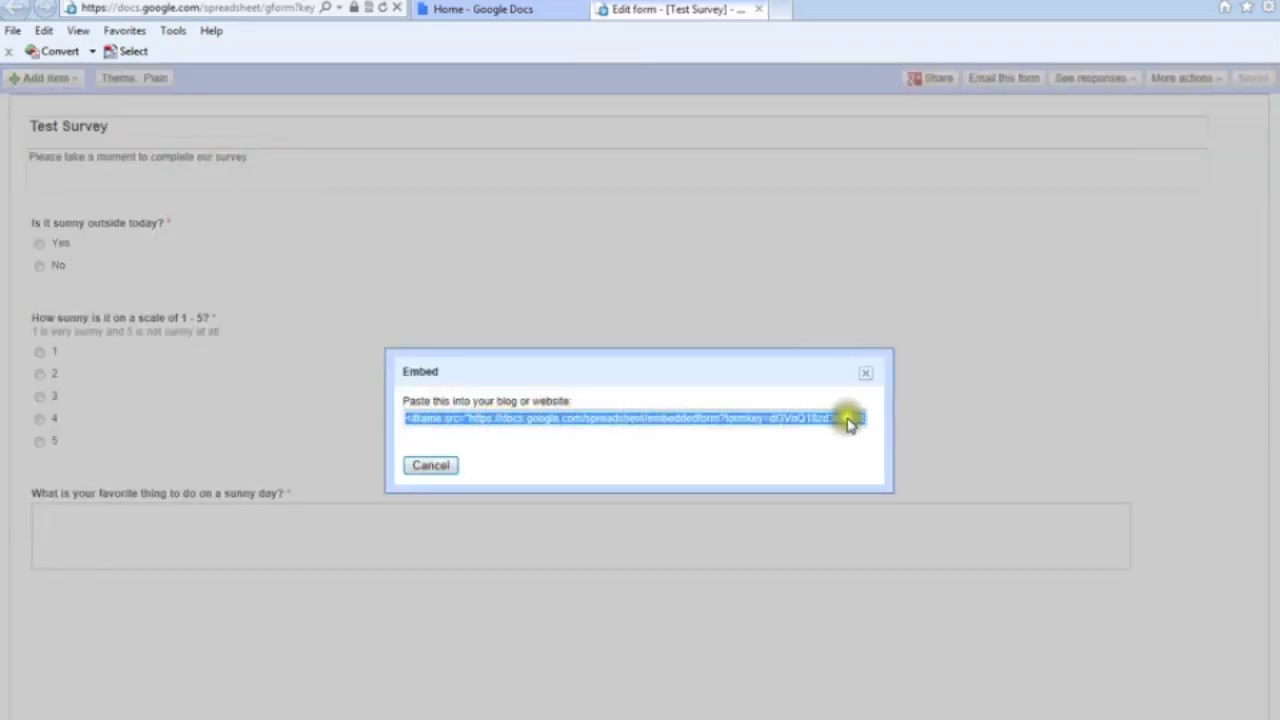
right_click(571, 424)
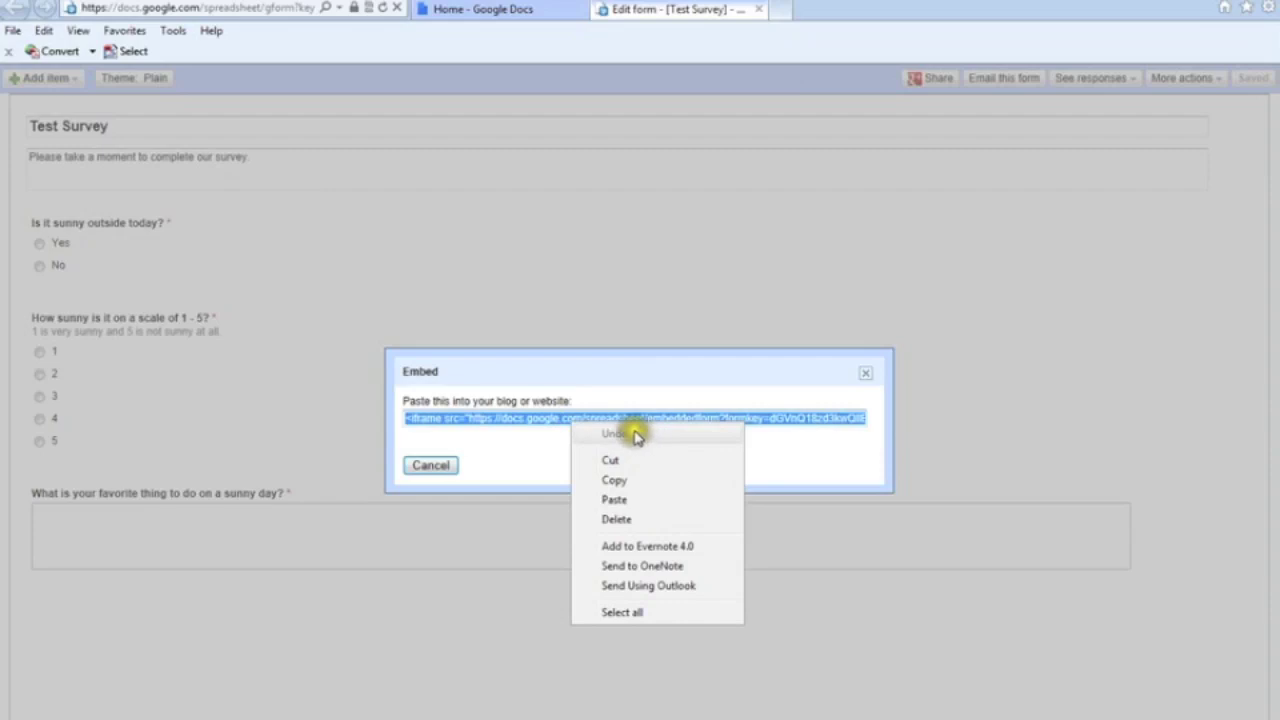
left_click(614, 480)
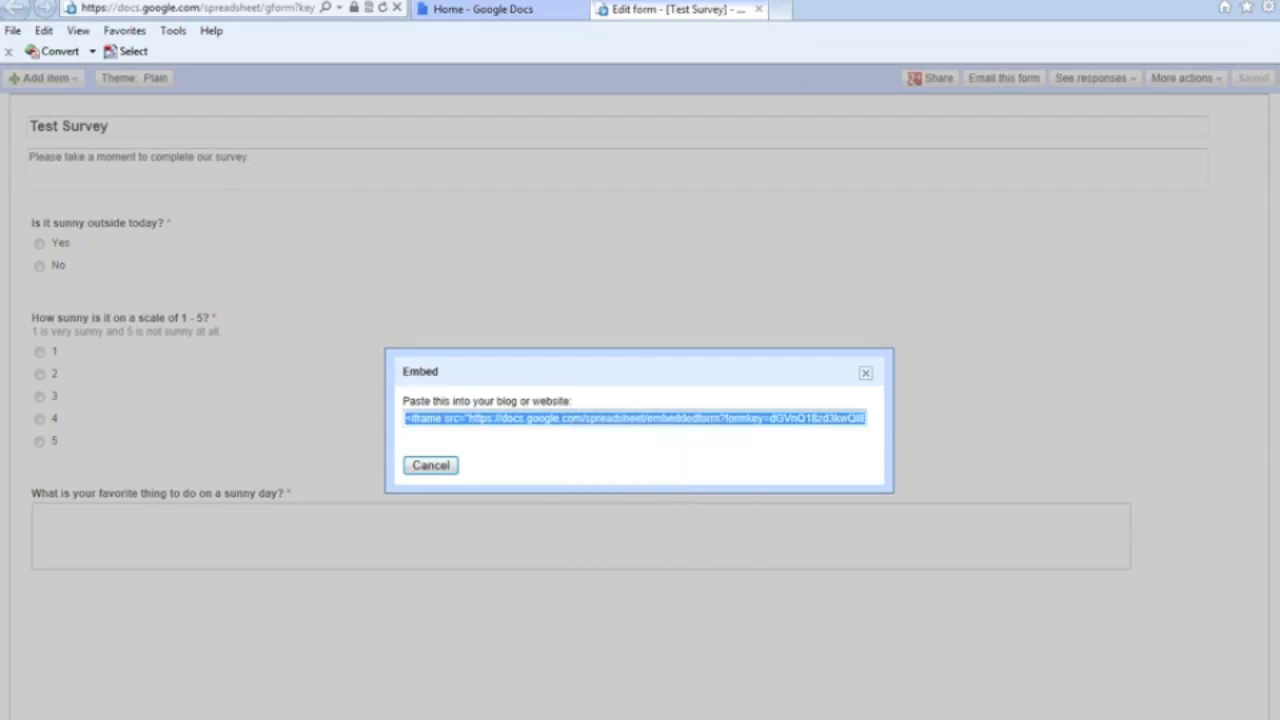
- Switch to Notepad and paste the embed code into the blank document, checking its width and height attributes
key("alt+Tab")
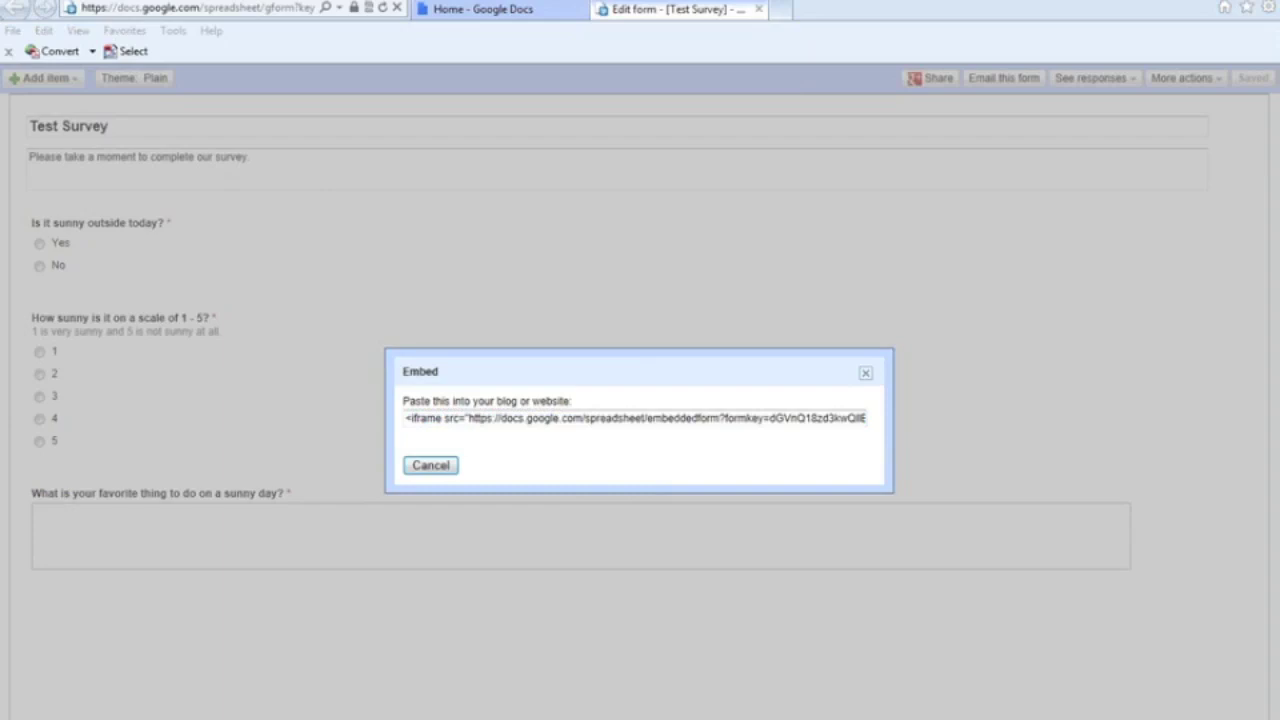
left_click_drag(0, 46, 648, 30)
right_click(244, 99)
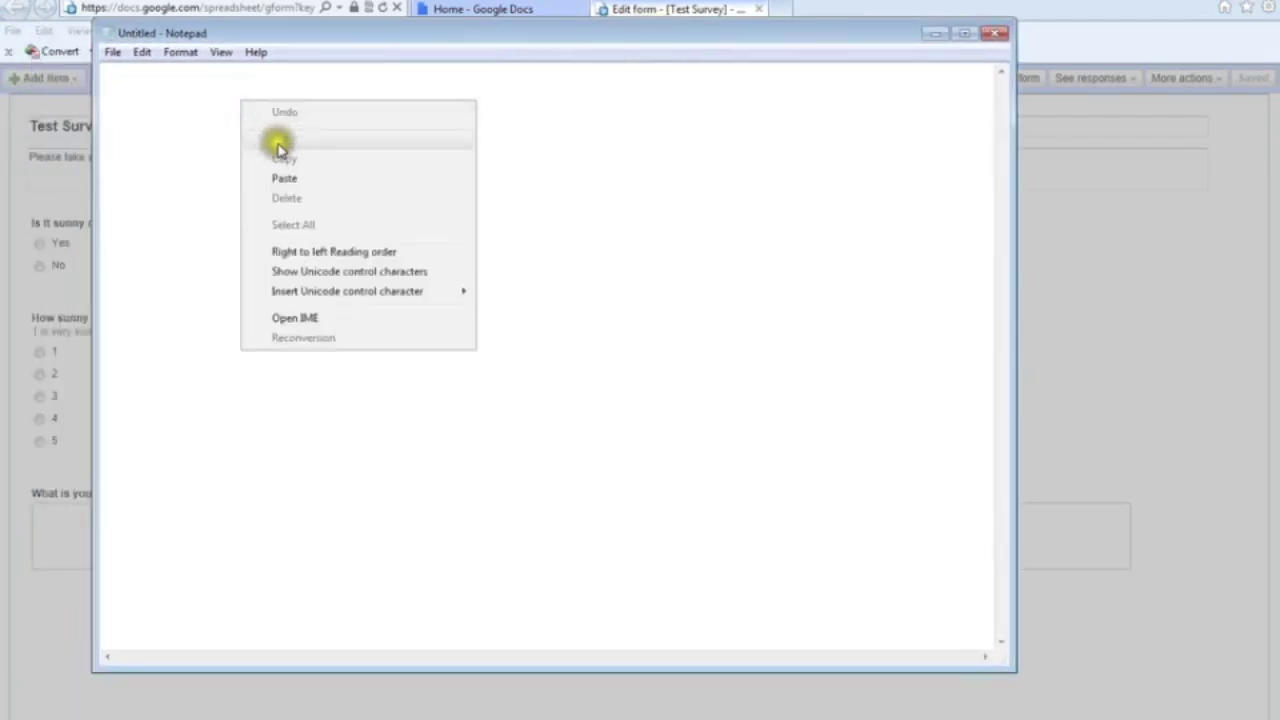
left_click(291, 180)
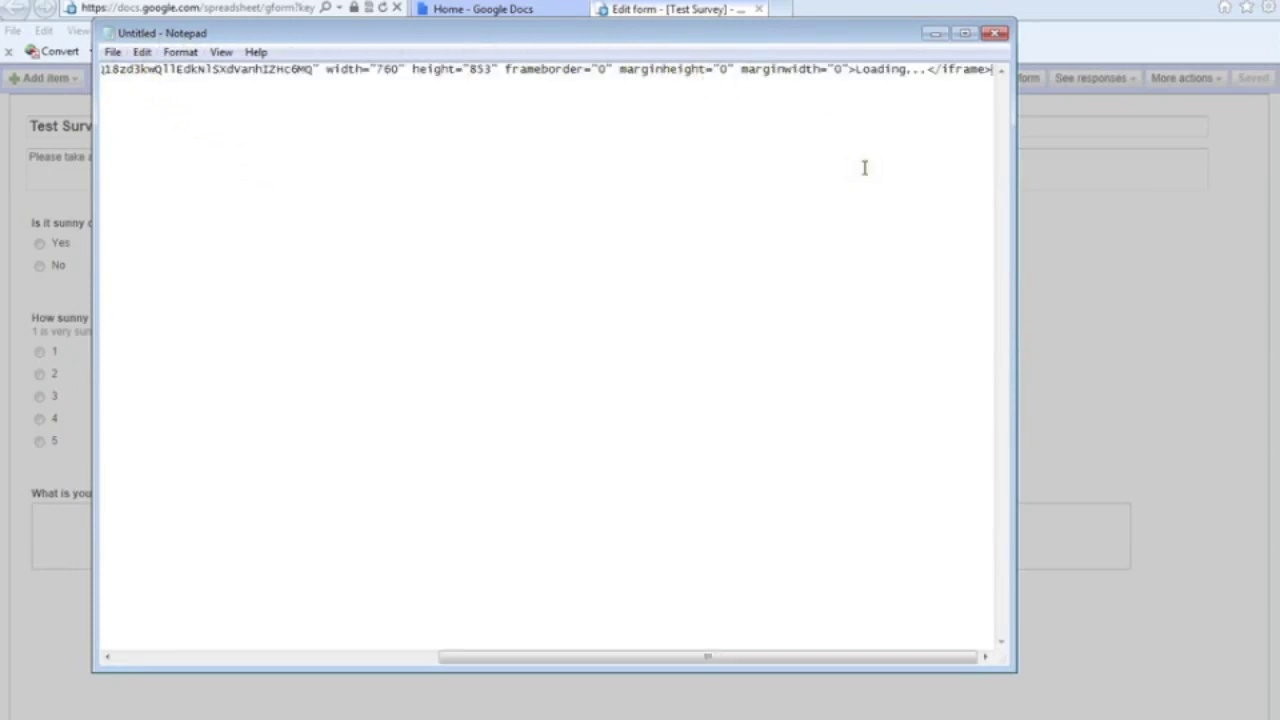
left_click_drag(326, 70, 496, 71)
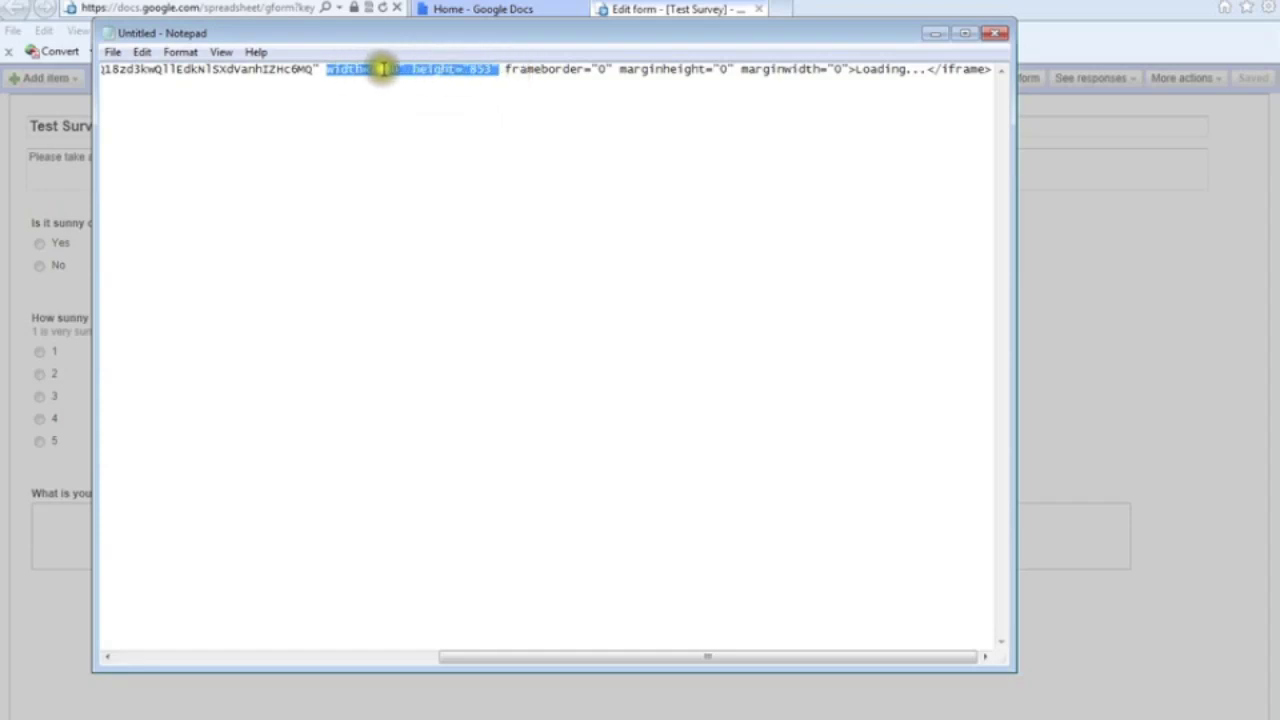
left_click(336, 137)
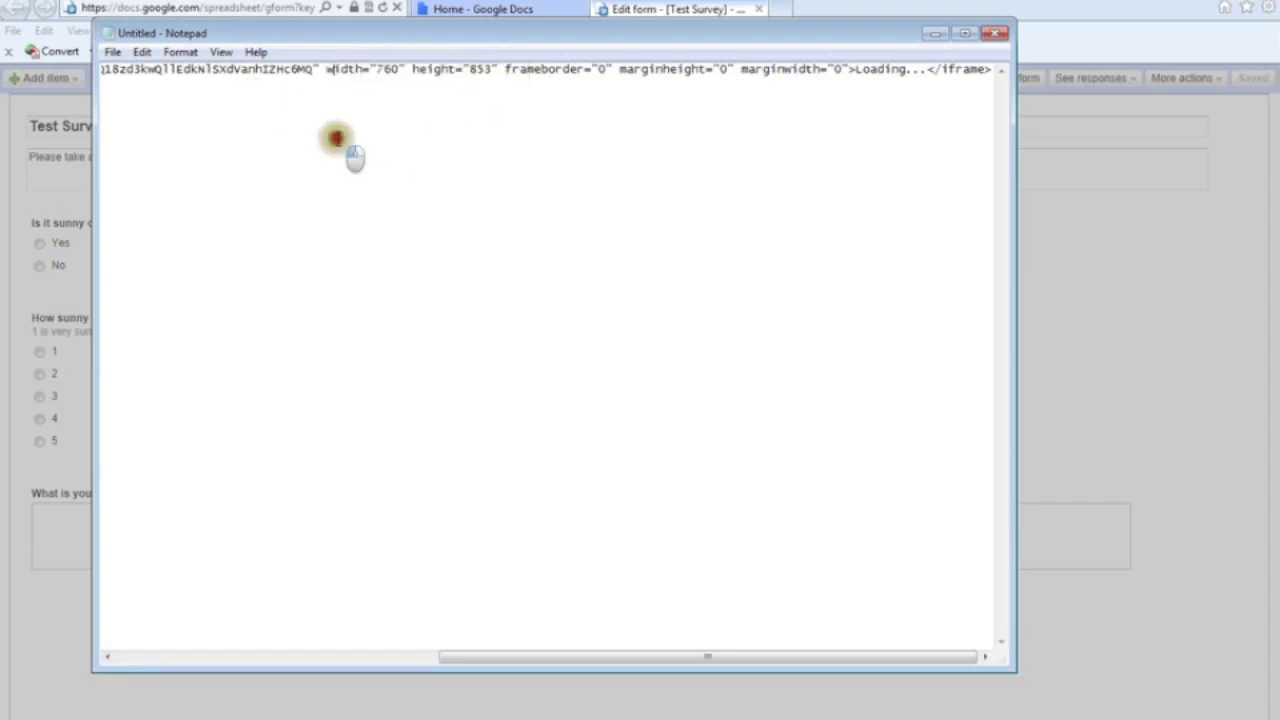
- Save the embed code as a text file named test on the Desktop, replacing the existing file, and close Notepad
left_click(112, 52)
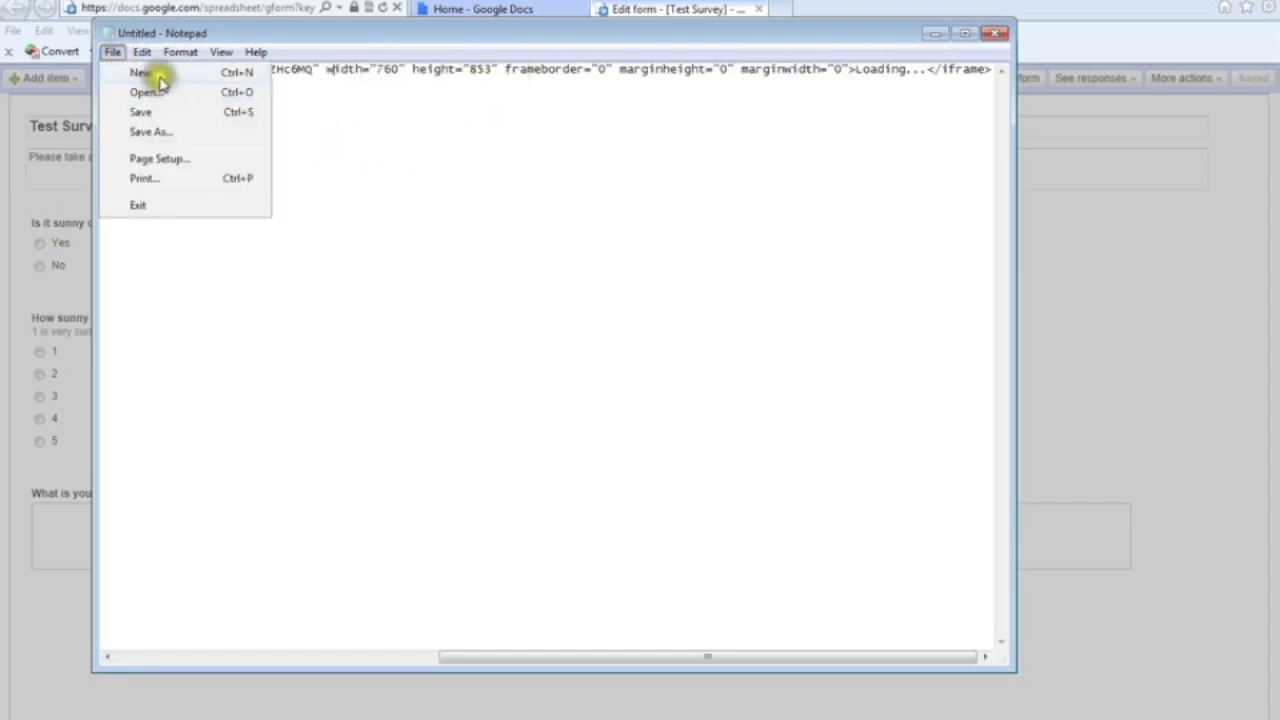
left_click(158, 131)
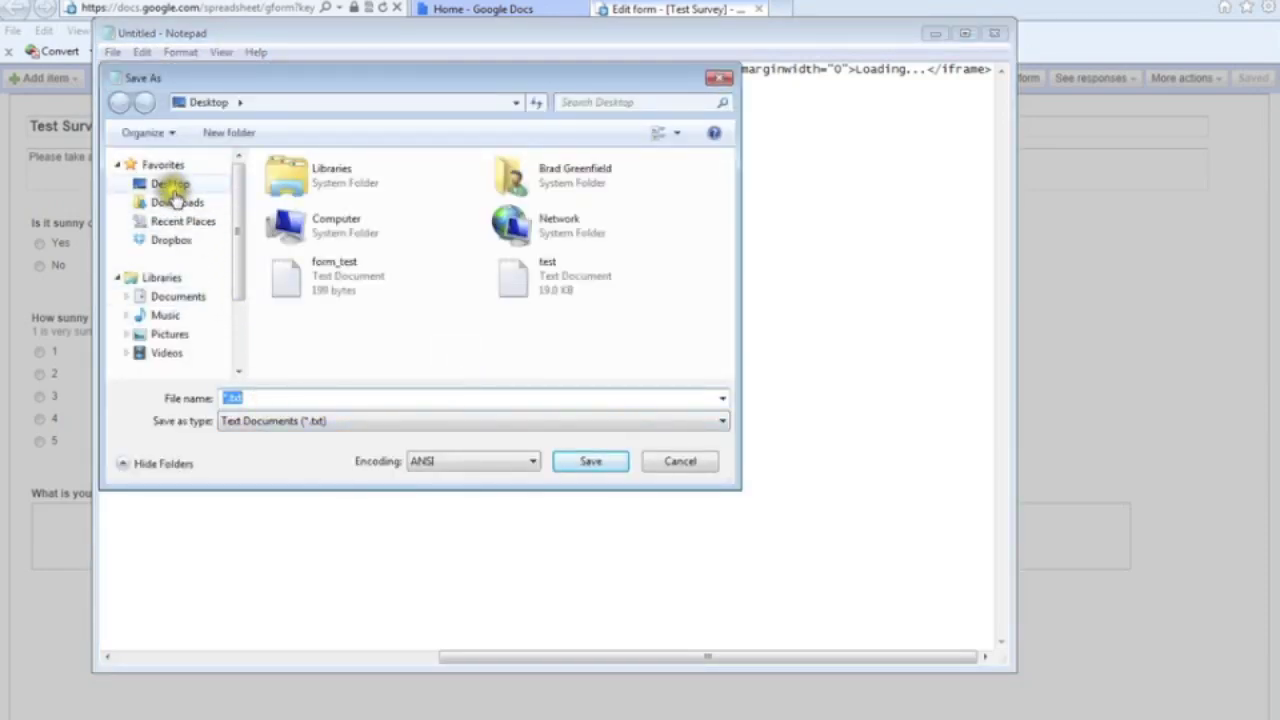
left_click(172, 186)
left_click(233, 398)
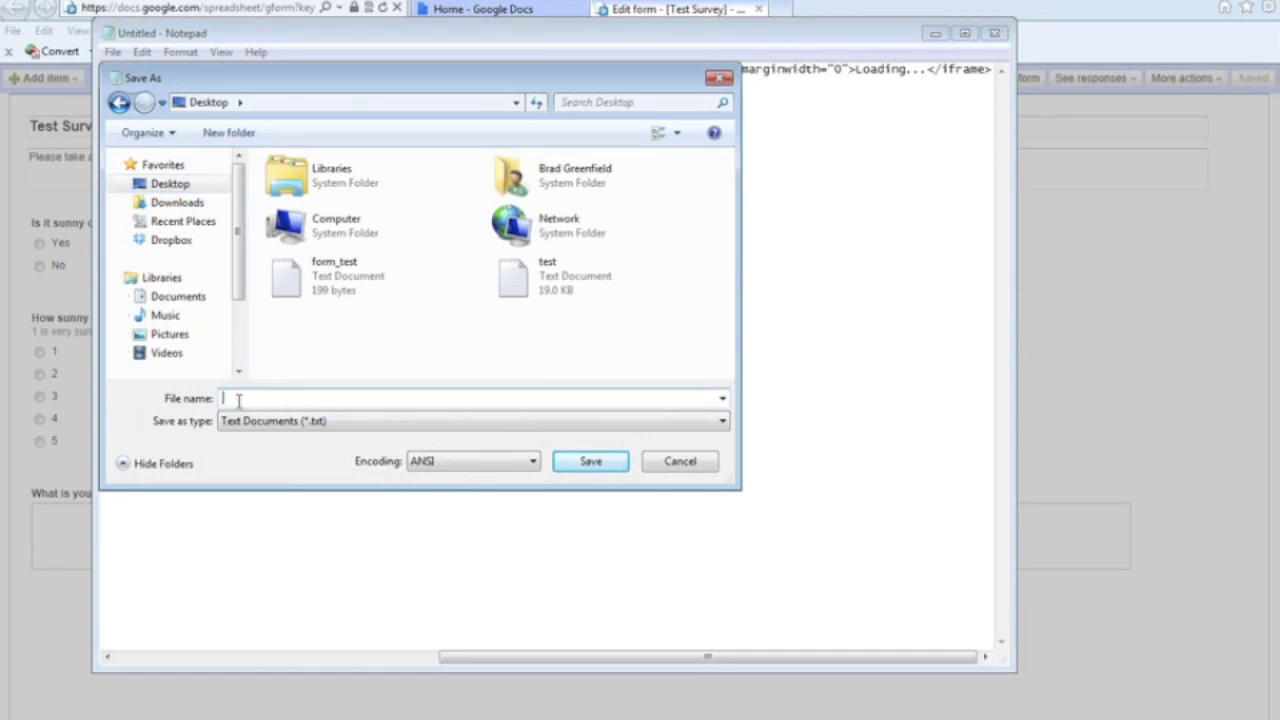
type("test")
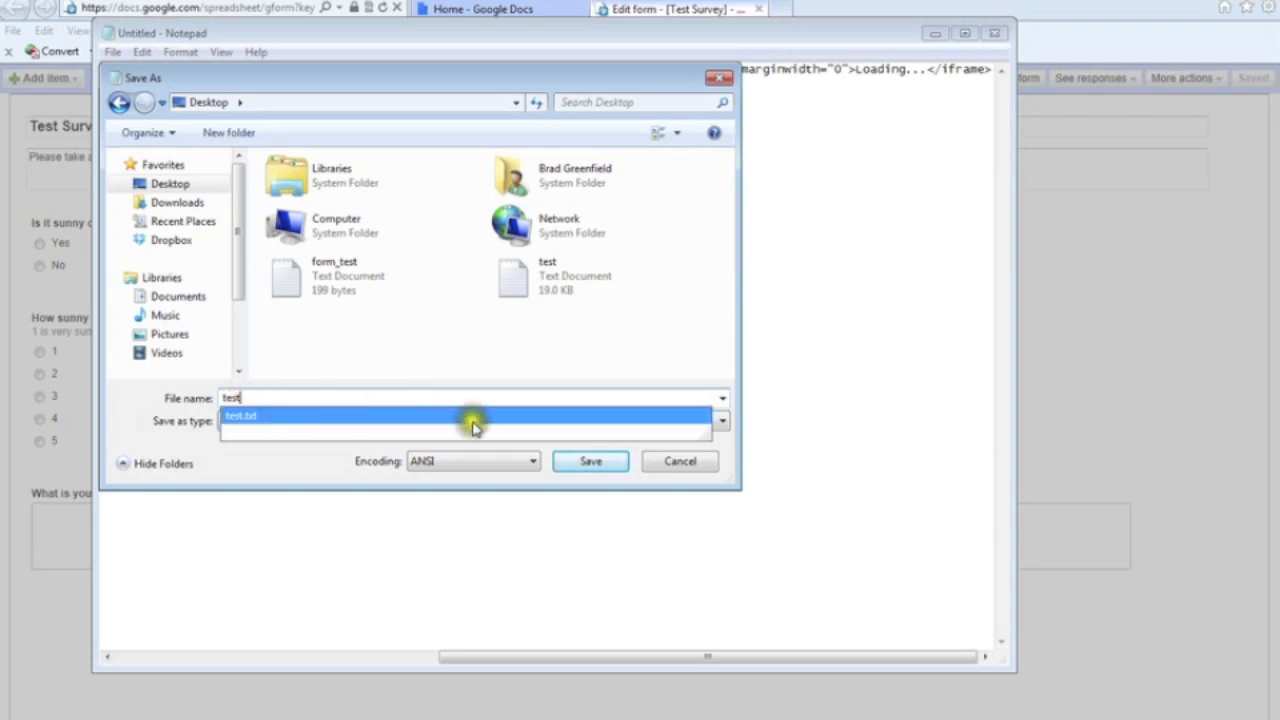
left_click(590, 466)
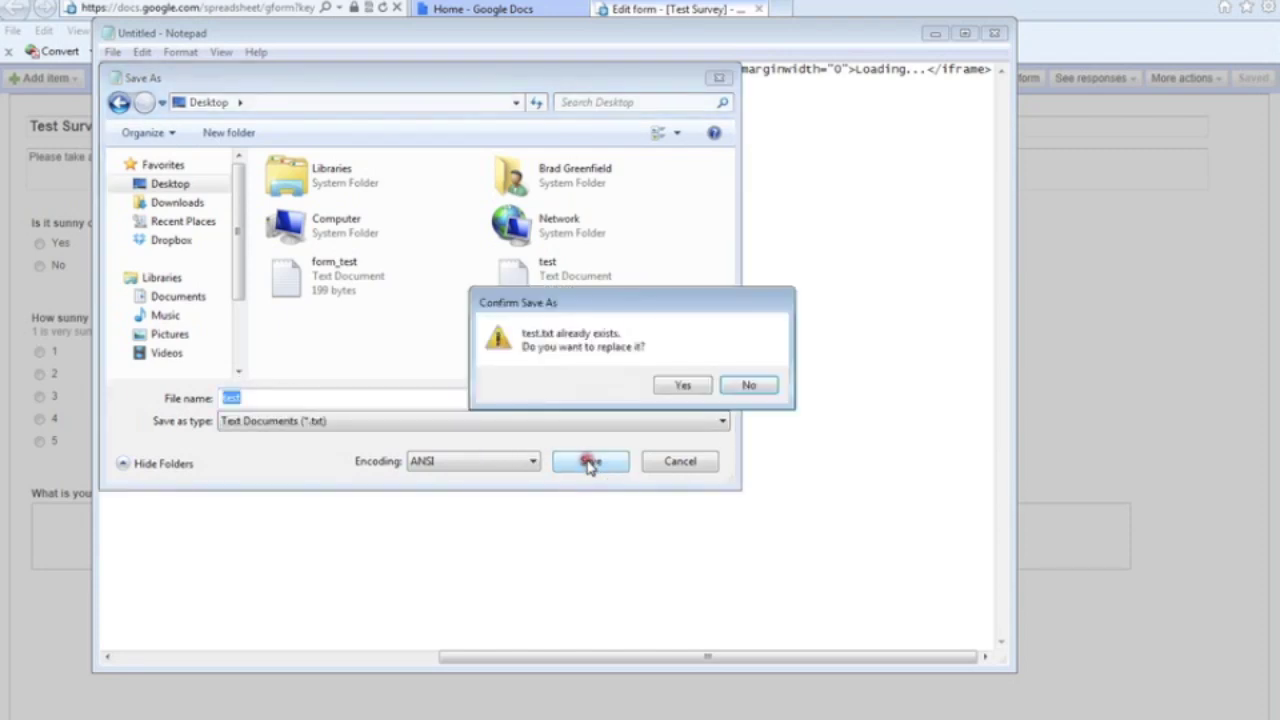
left_click(692, 384)
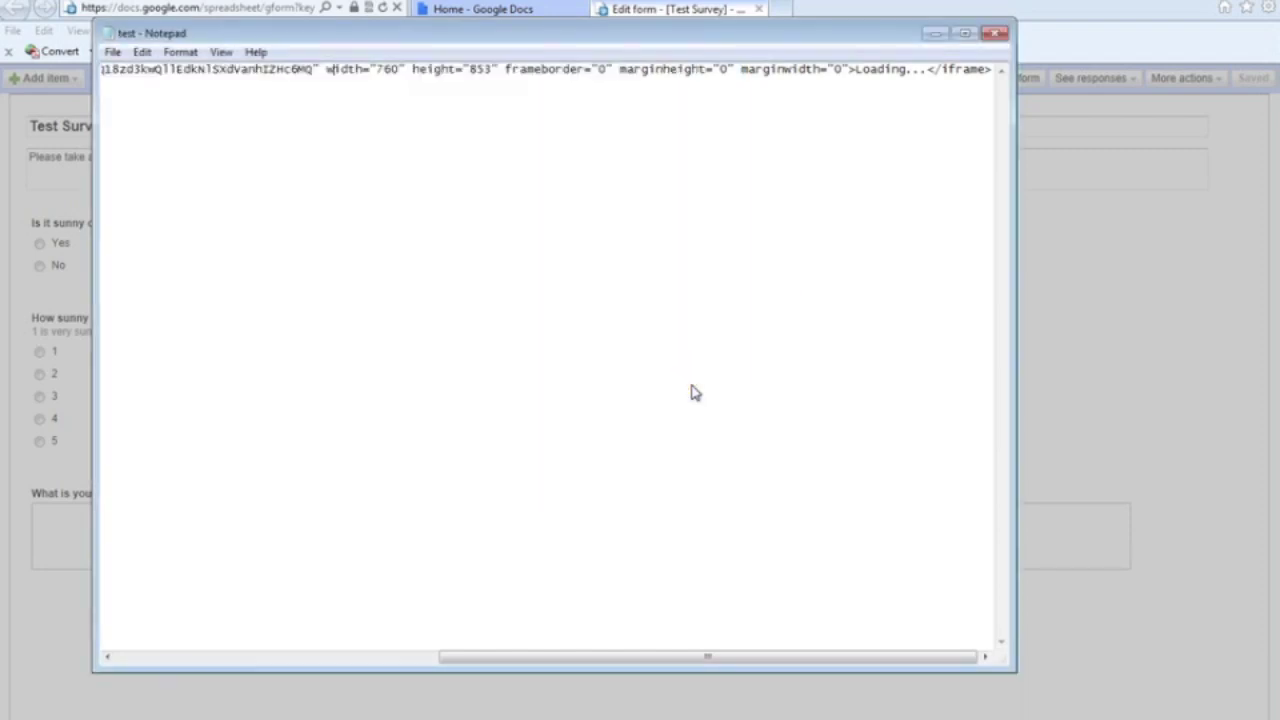
left_click(993, 33)
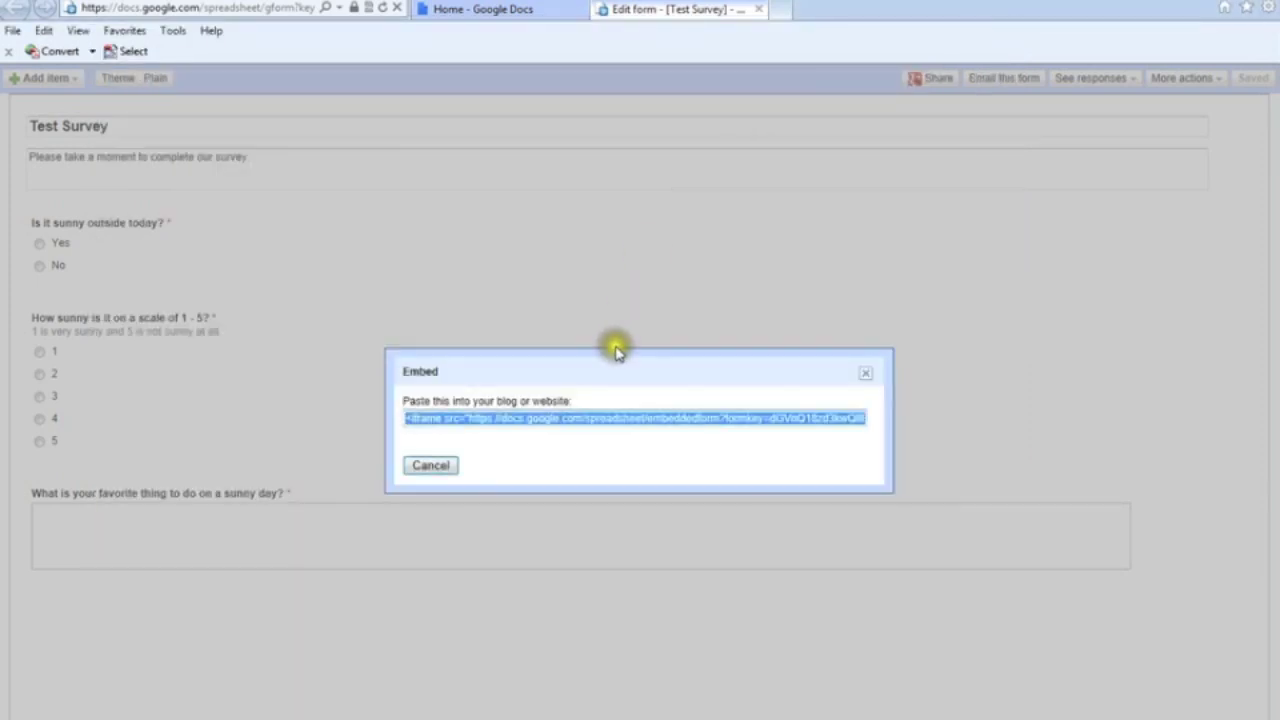